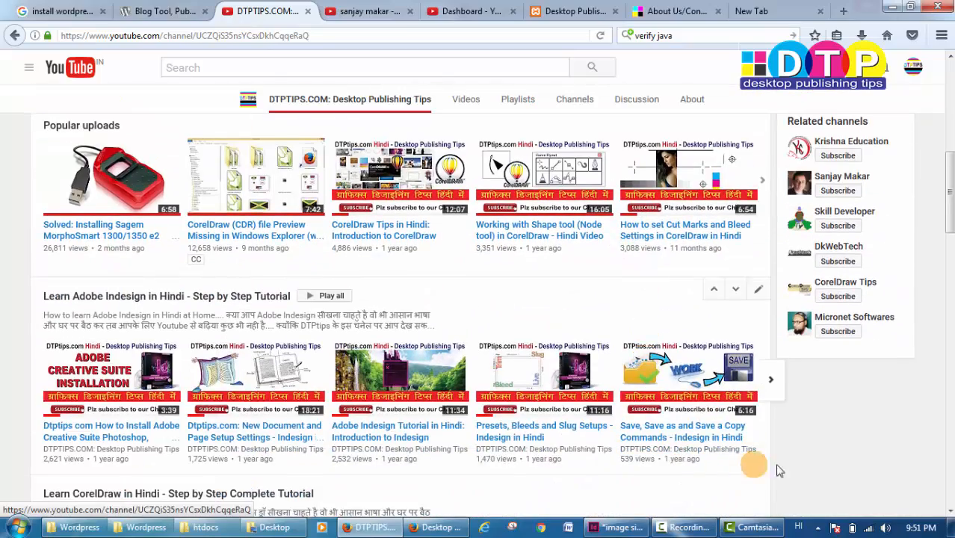
Try to load localhost in the empty browser tab.
{"action": "scroll", "coordinate": [796, 469], "scroll_direction": "up", "scroll_amount": 3}
{"action": "scroll", "coordinate": [700, 327], "scroll_direction": "up", "scroll_amount": 3}
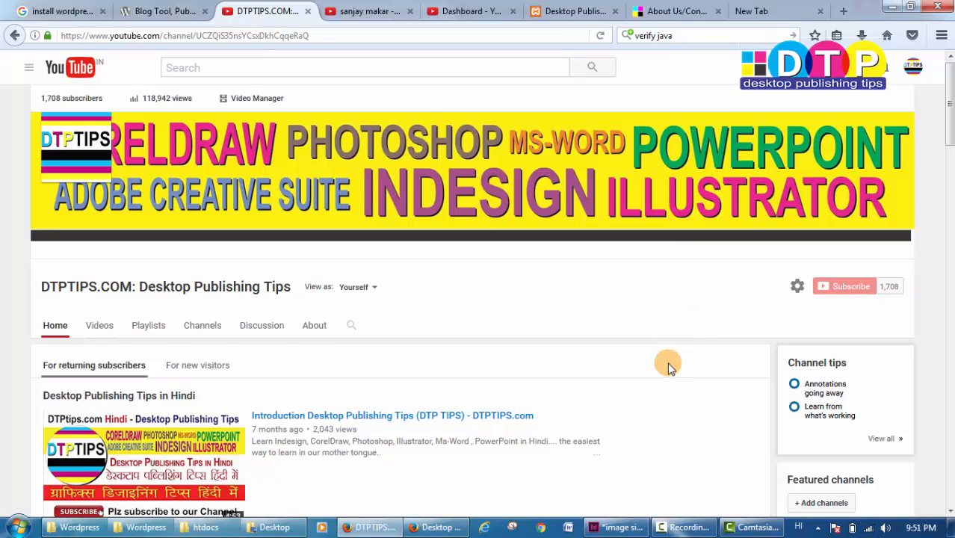
{"action": "left_click", "coordinate": [766, 11]}
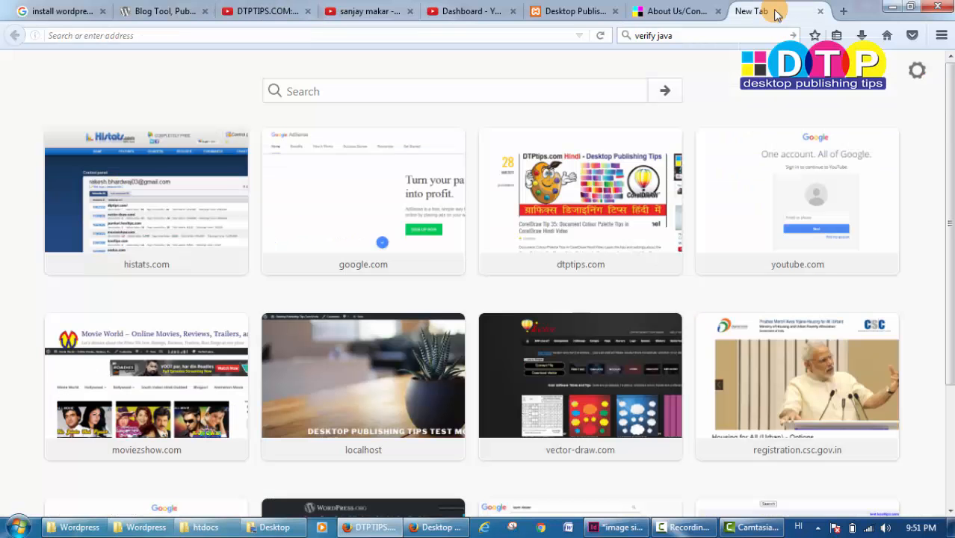
{"action": "left_click", "coordinate": [337, 39]}
{"action": "type", "text": "localho"}
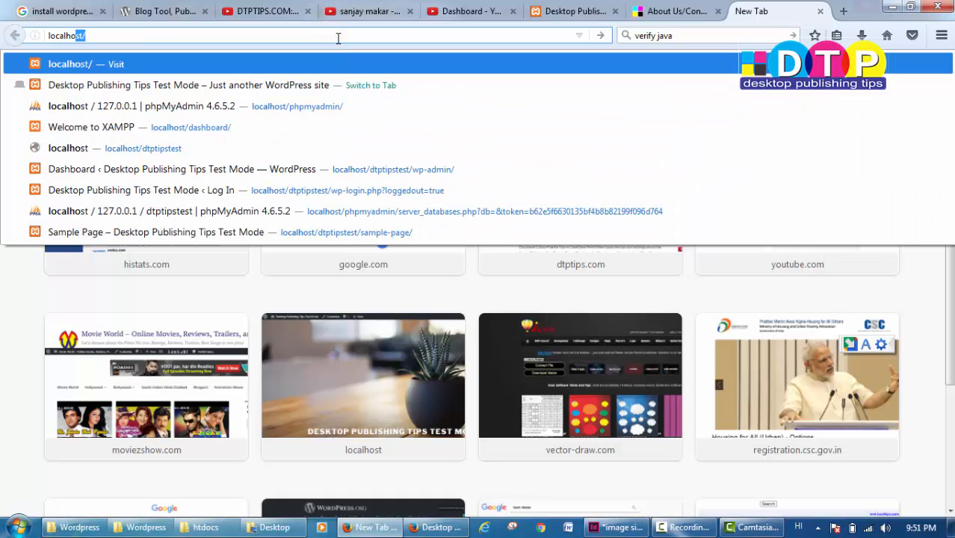
{"action": "key", "text": "Return"}
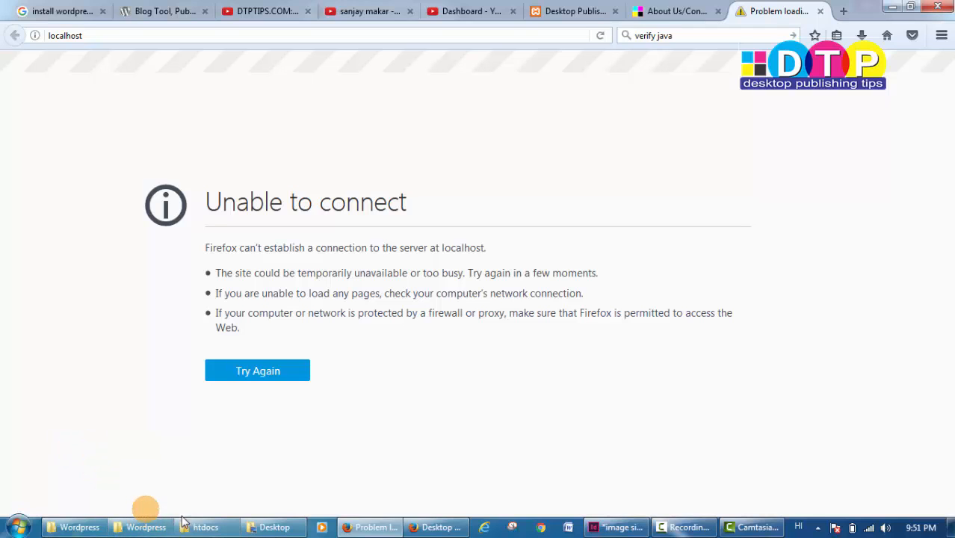
Switch to the file explorer and run xampp-control.exe from the C: drive's xampp folder as administrator.
{"action": "left_click", "coordinate": [202, 526]}
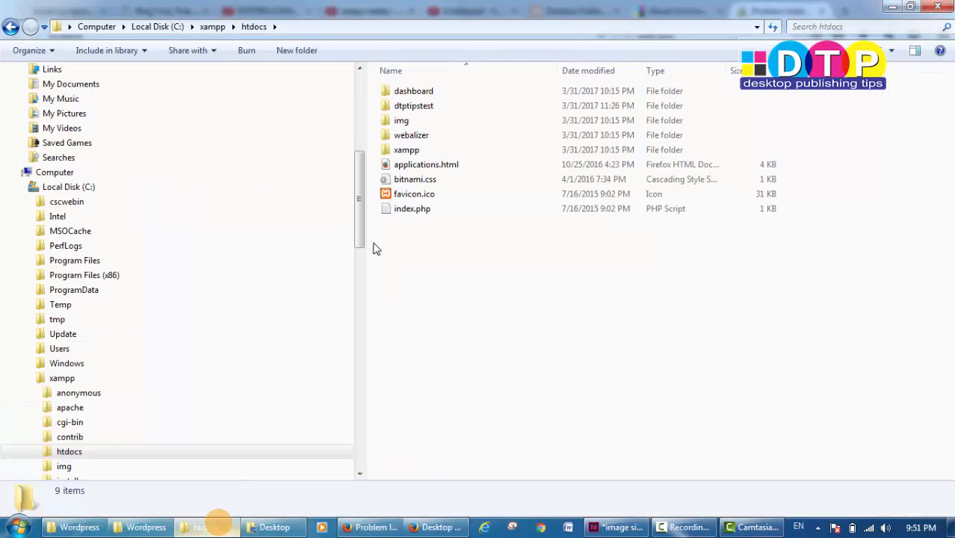
{"action": "left_click", "coordinate": [49, 186]}
{"action": "left_click", "coordinate": [422, 271]}
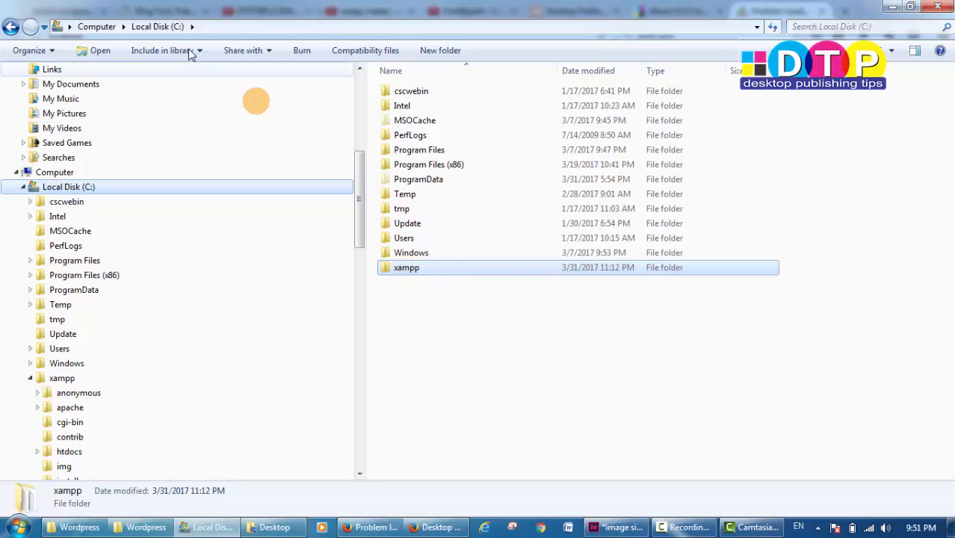
{"action": "double_click", "coordinate": [403, 268]}
{"action": "scroll", "coordinate": [486, 415], "scroll_direction": "down", "scroll_amount": 7}
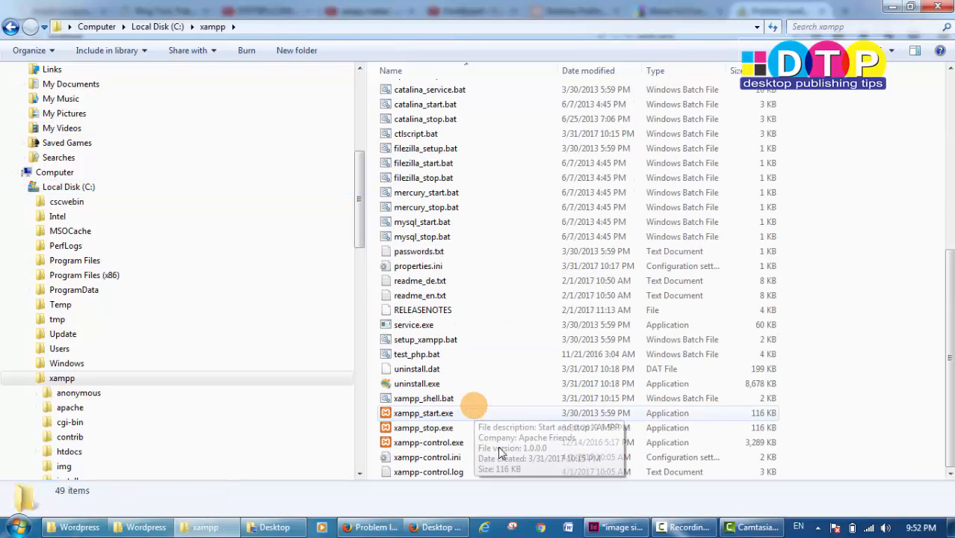
{"action": "right_click", "coordinate": [420, 442]}
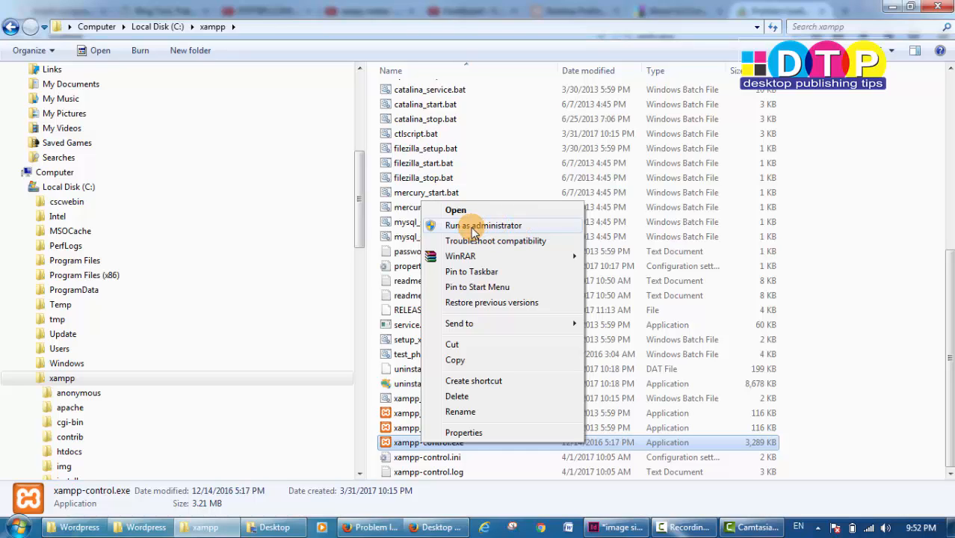
{"action": "left_click", "coordinate": [472, 226]}
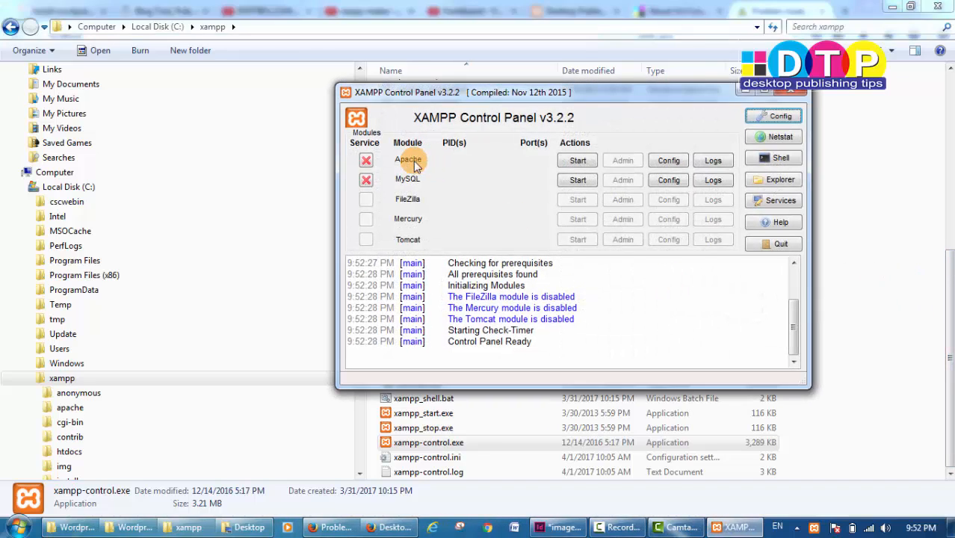
{"action": "left_click_drag", "start_coordinate": [639, 93], "coordinate": [418, 184]}
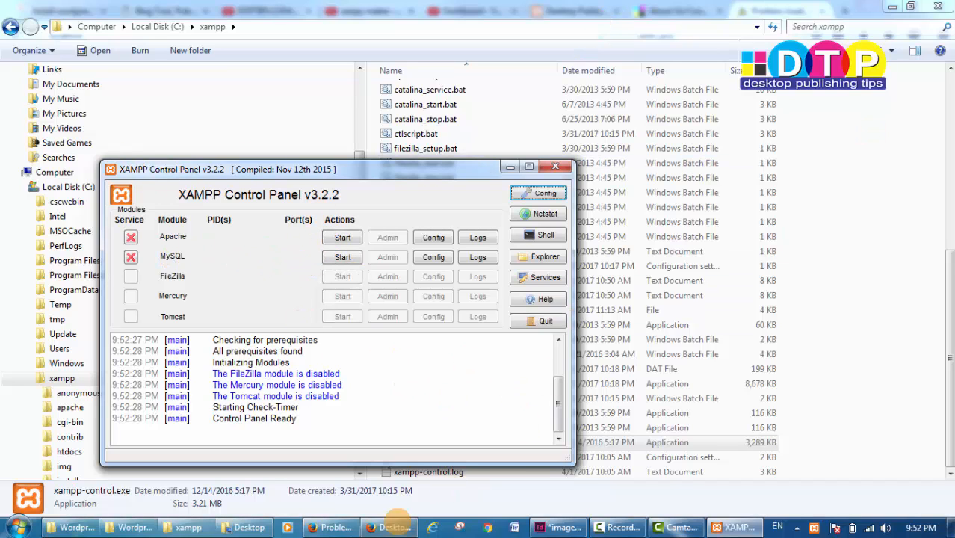
Return to Firefox and try loading localhost again with the server modules not started.
{"action": "left_click", "coordinate": [333, 528]}
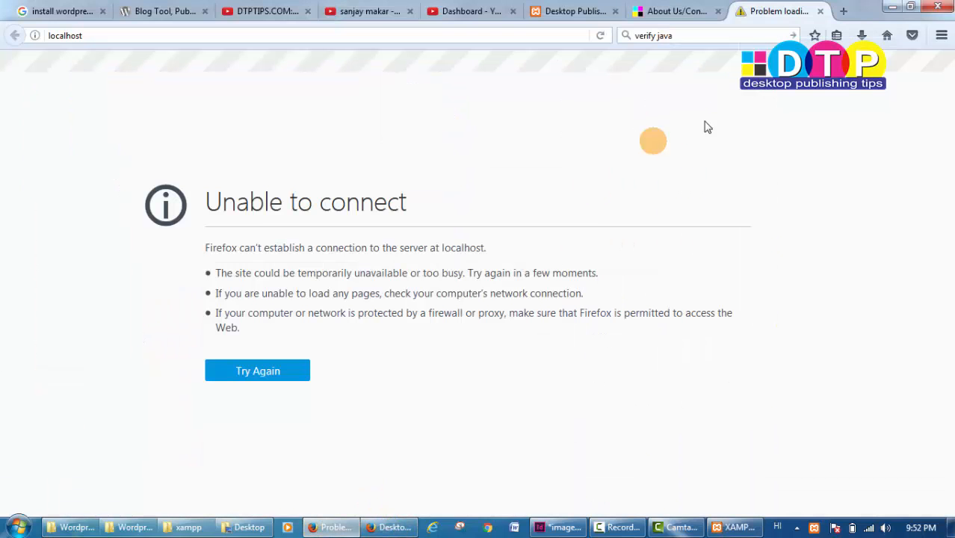
{"action": "left_click", "coordinate": [253, 40]}
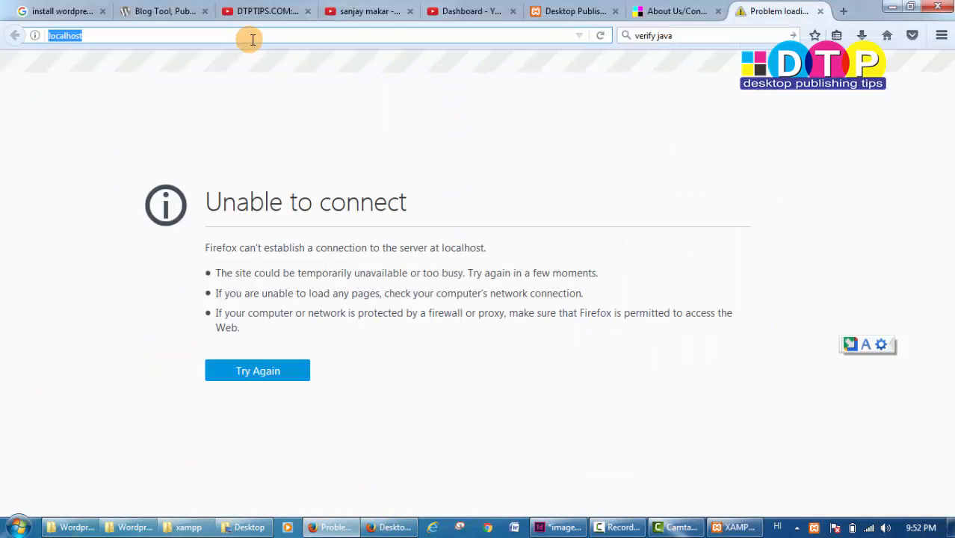
{"action": "type", "text": "localo"}
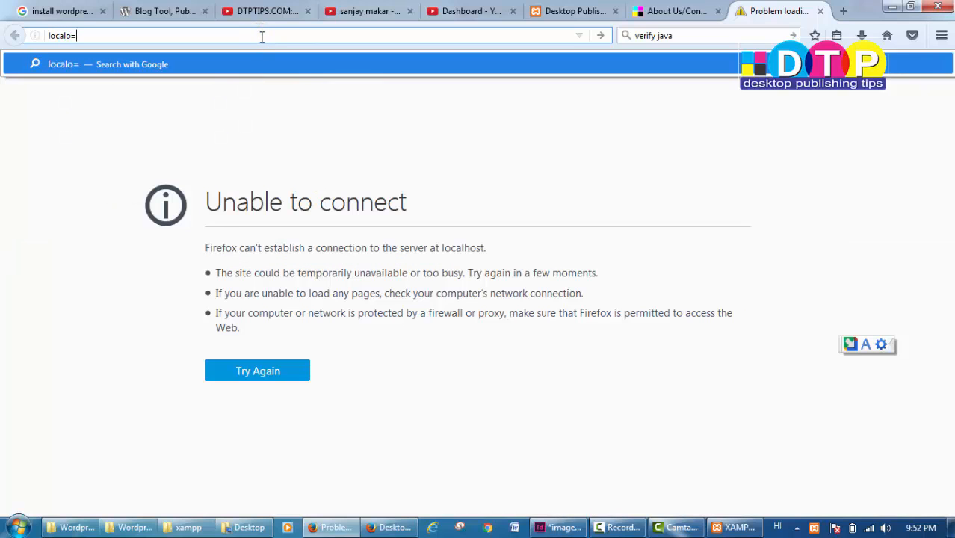
{"action": "key", "text": "BackSpace"}
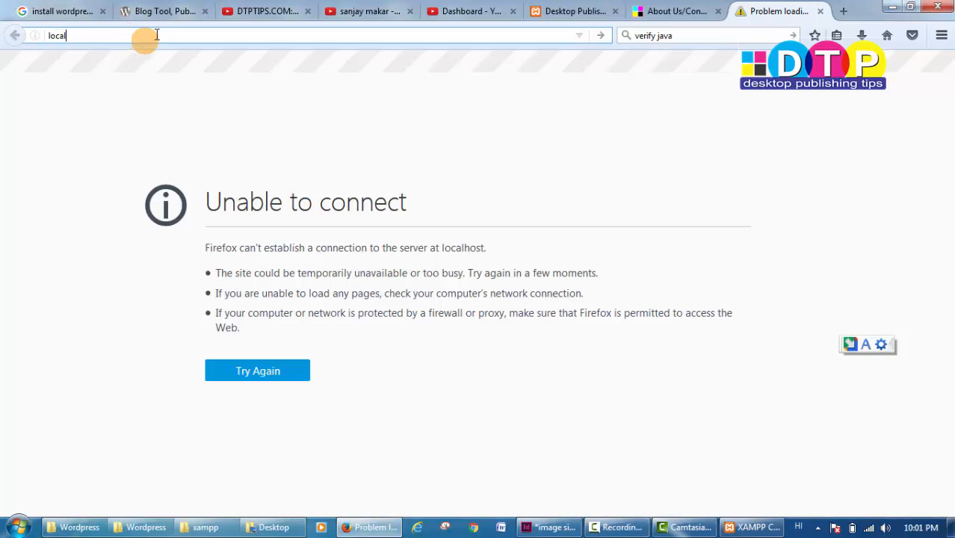
{"action": "type", "text": "hos"}
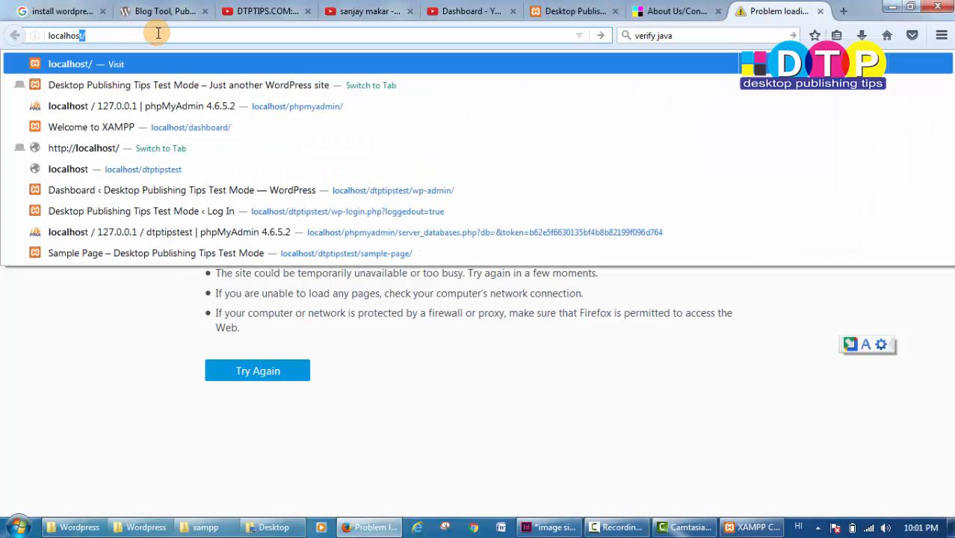
{"action": "key", "text": "Return"}
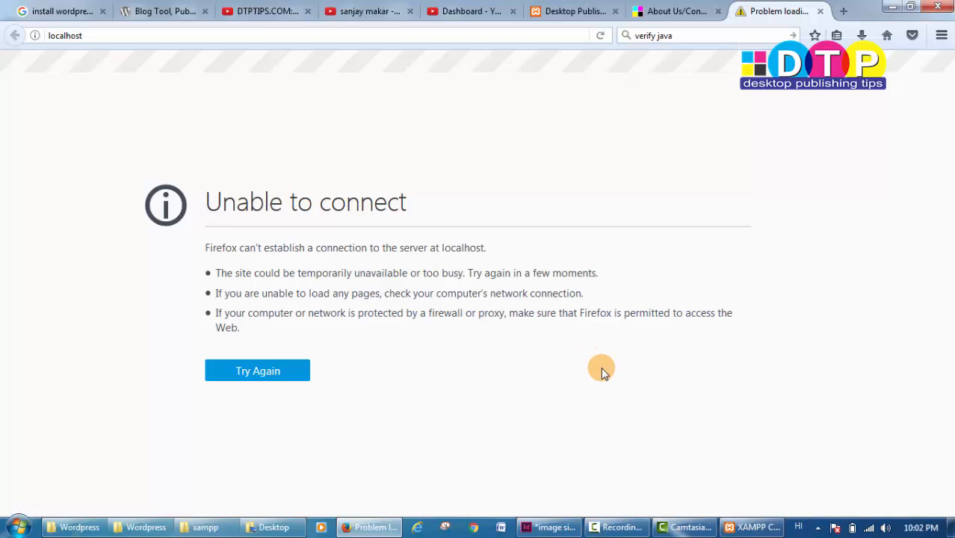
Switch to the XAMPP Control Panel and start the Apache and MySQL modules.
{"action": "left_click", "coordinate": [753, 529]}
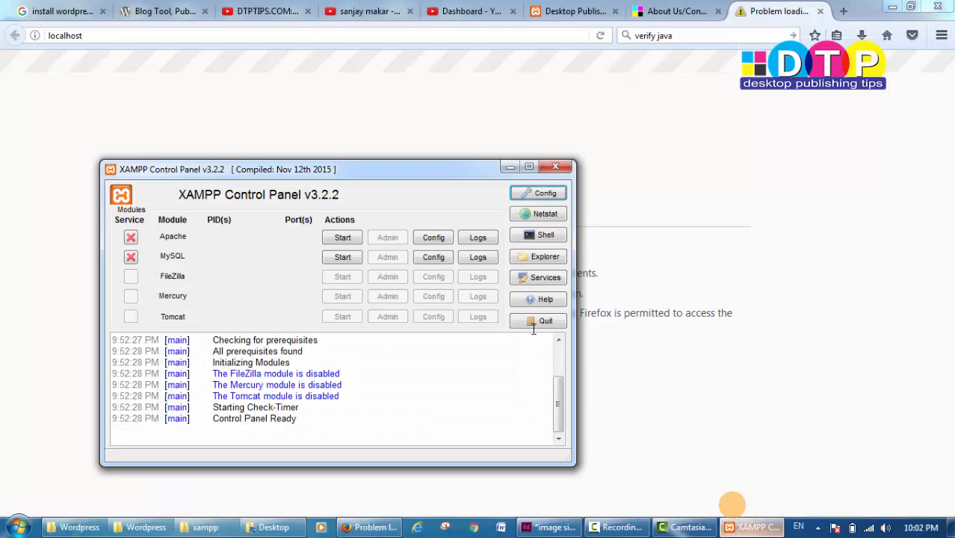
{"action": "left_click", "coordinate": [346, 238]}
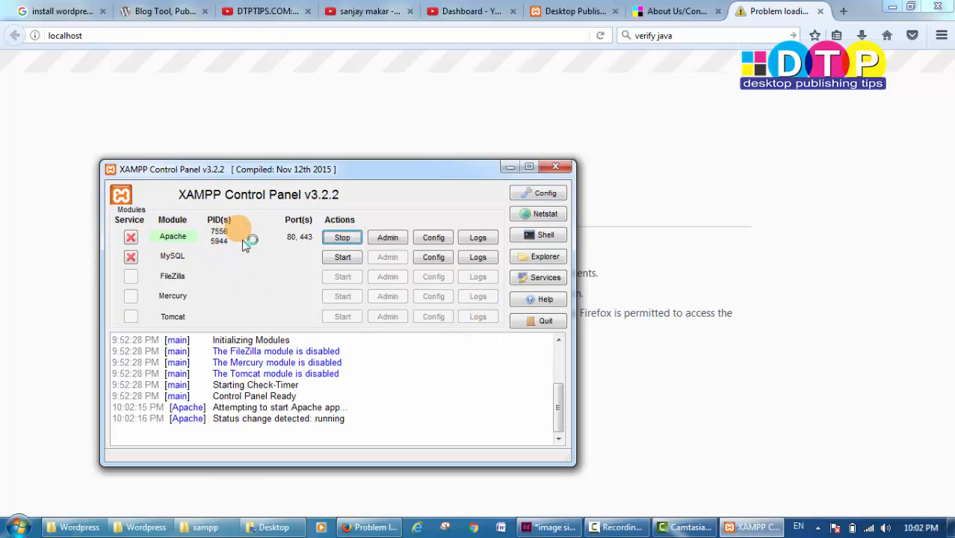
{"action": "left_click", "coordinate": [340, 257]}
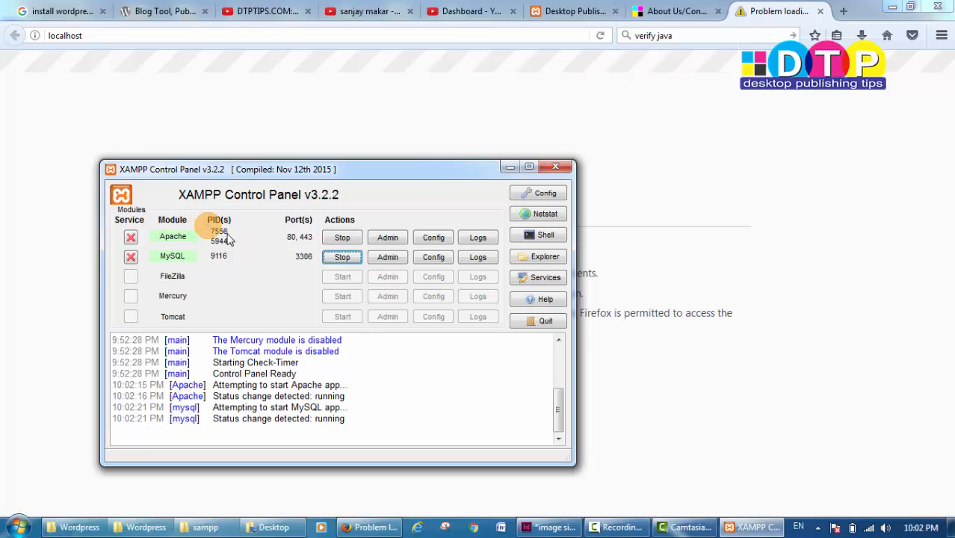
Return to Firefox and reload the localhost address to open the XAMPP welcome page.
{"action": "left_click", "coordinate": [865, 329]}
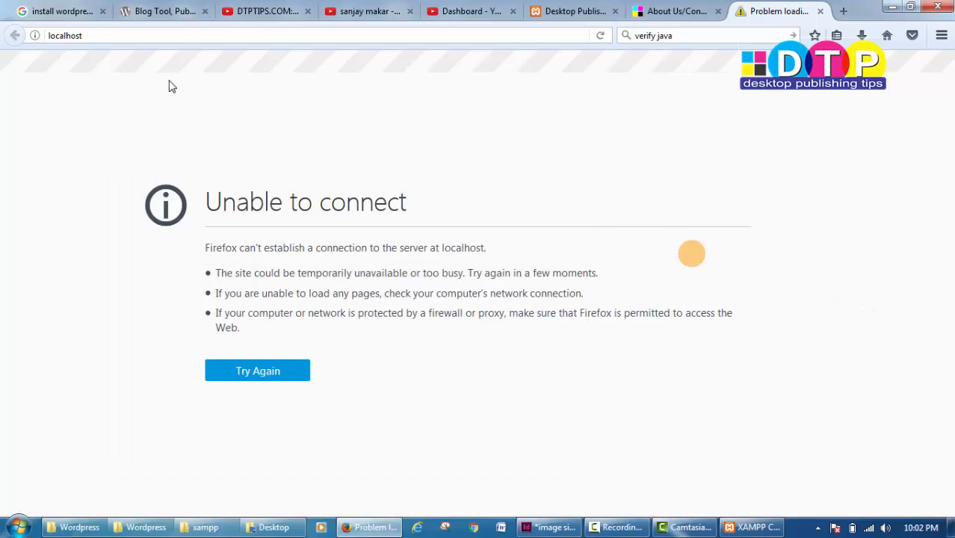
{"action": "left_click", "coordinate": [180, 39]}
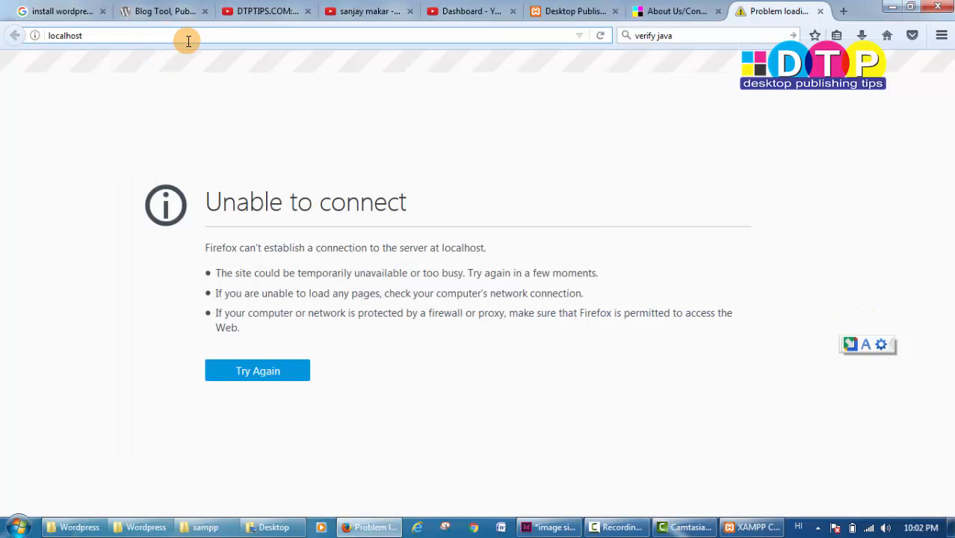
{"action": "key", "text": "Return"}
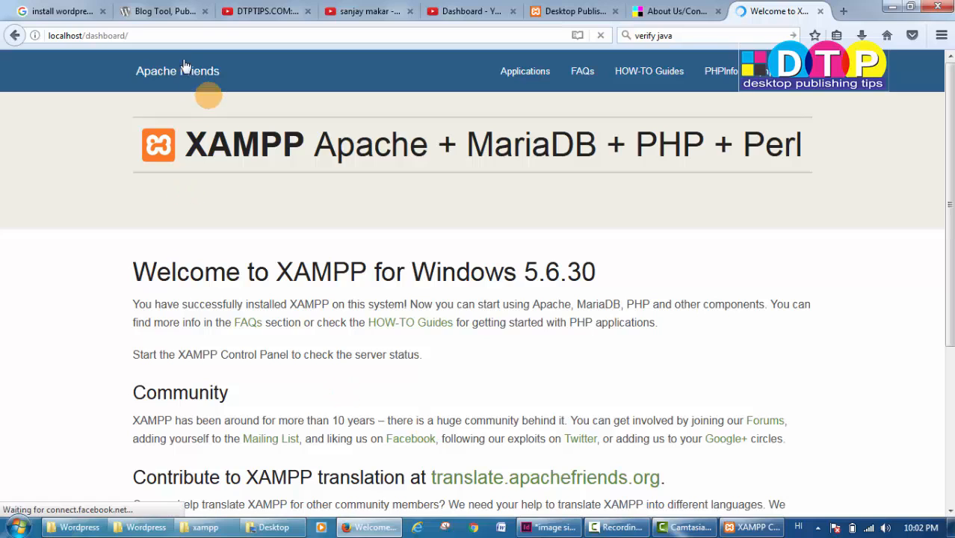
Replace the dashboard part of the address with dtptipstest and open the local WordPress site.
{"action": "left_click", "coordinate": [164, 35]}
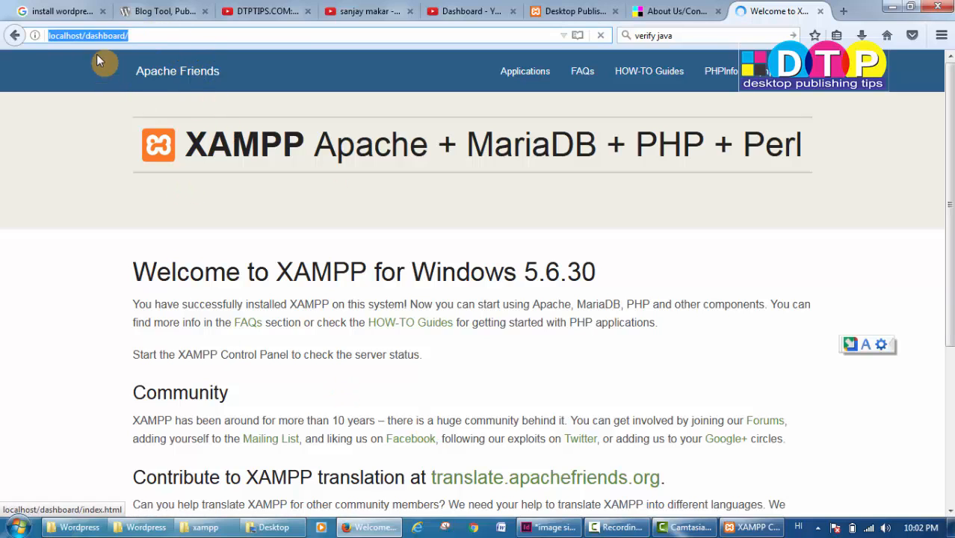
{"action": "left_click", "coordinate": [85, 35]}
{"action": "left_click_drag", "start_coordinate": [85, 35], "coordinate": [360, 40]}
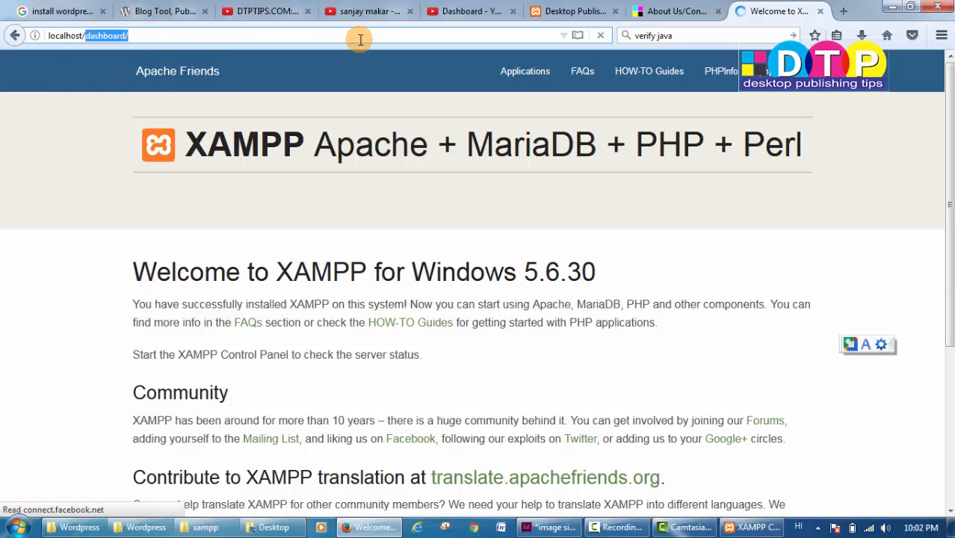
{"action": "type", "text": "dt"}
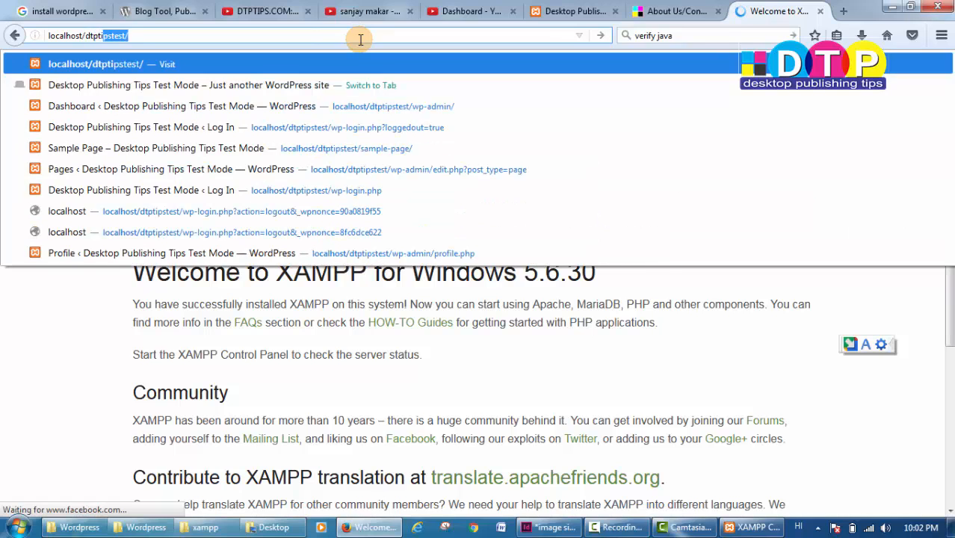
{"action": "type", "text": "ptipst"}
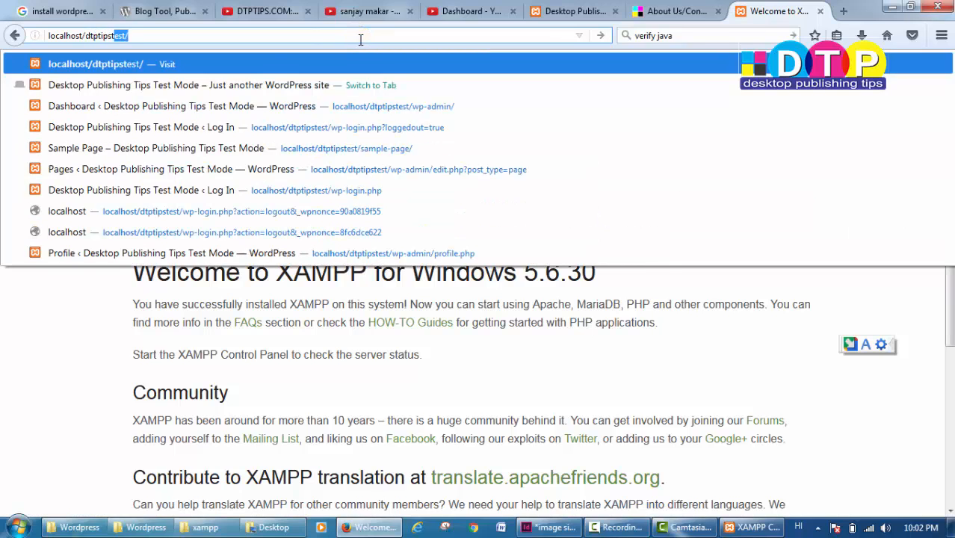
{"action": "left_click", "coordinate": [184, 35]}
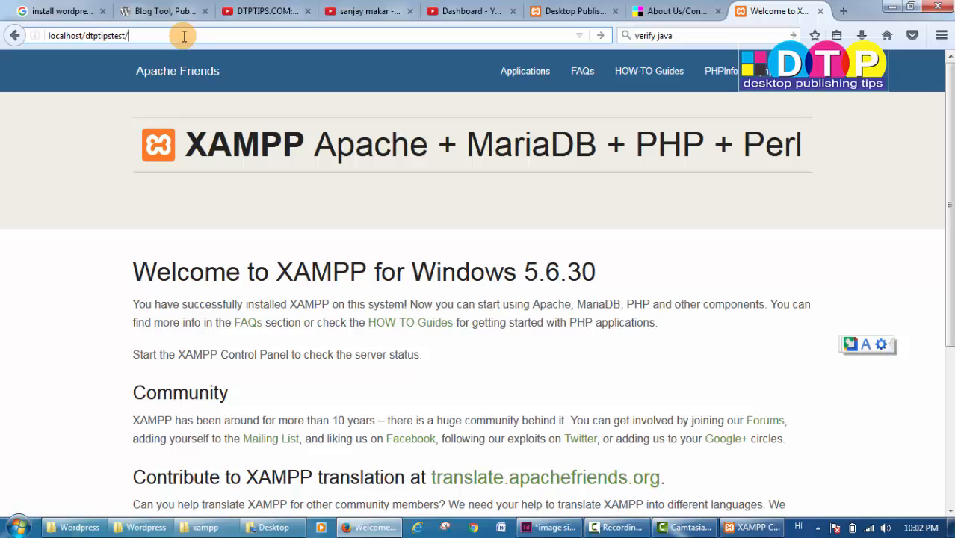
{"action": "key", "text": "Return"}
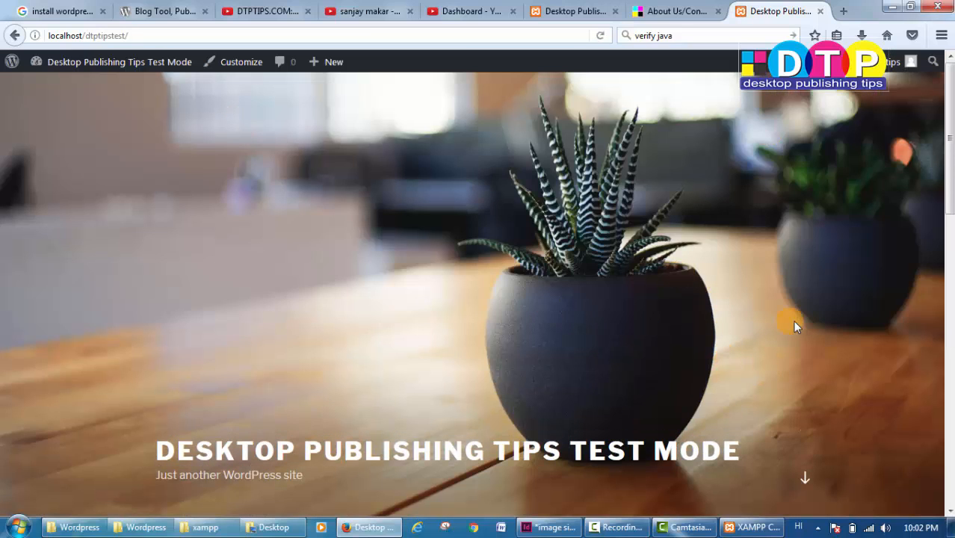
Open the "Hello world!" post from the home page's posts section and highlight the date part of its address.
{"action": "scroll", "coordinate": [305, 172], "scroll_direction": "down", "scroll_amount": 2}
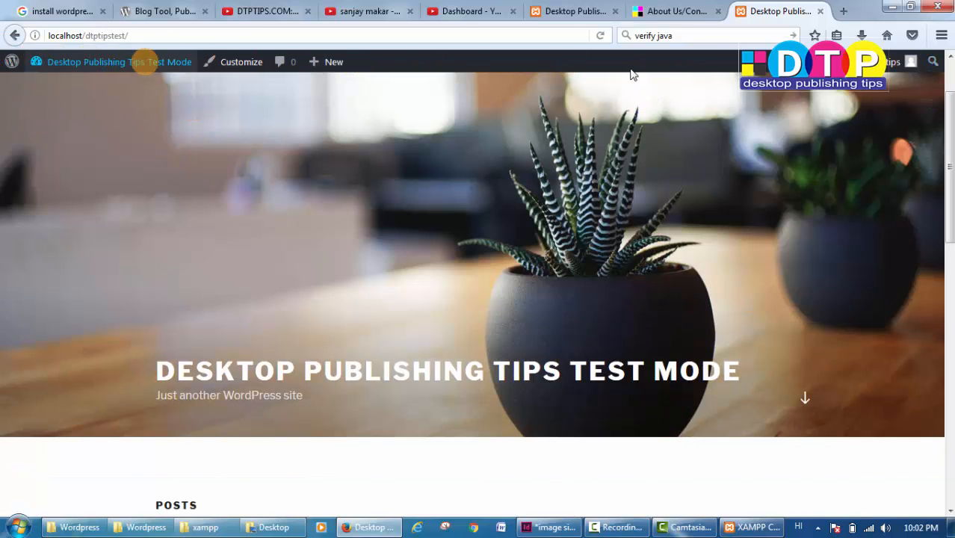
{"action": "mouse_move", "coordinate": [897, 61]}
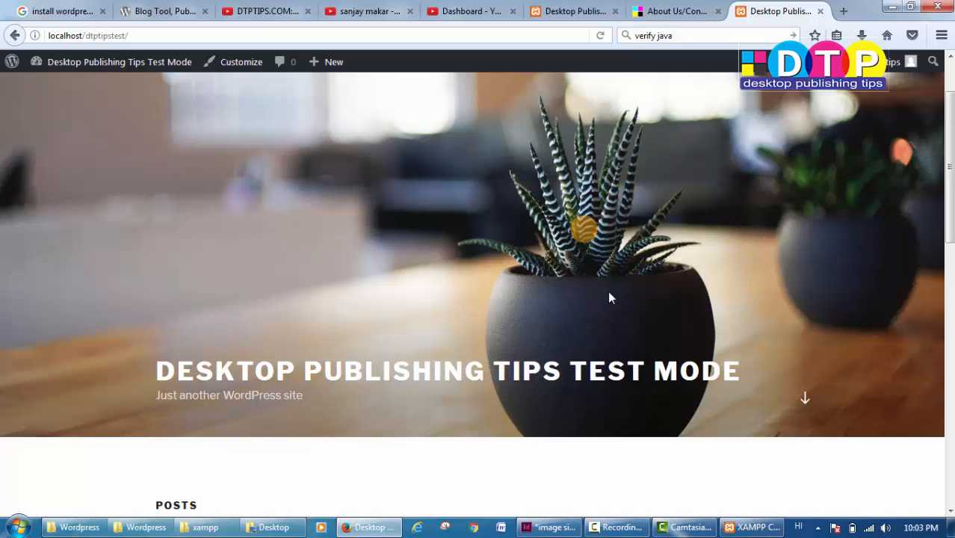
{"action": "scroll", "coordinate": [834, 292], "scroll_direction": "down", "scroll_amount": 3}
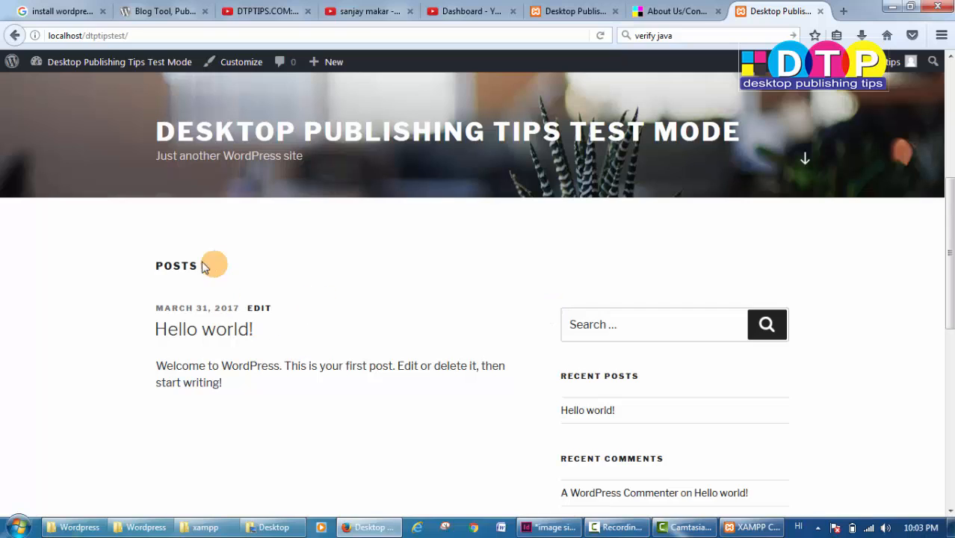
{"action": "left_click_drag", "start_coordinate": [158, 265], "coordinate": [194, 266]}
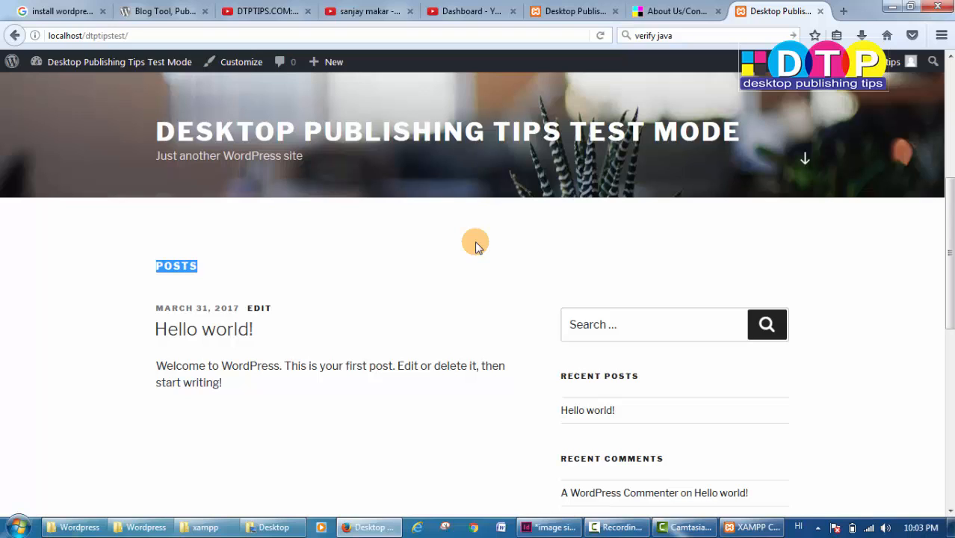
{"action": "left_click", "coordinate": [148, 260]}
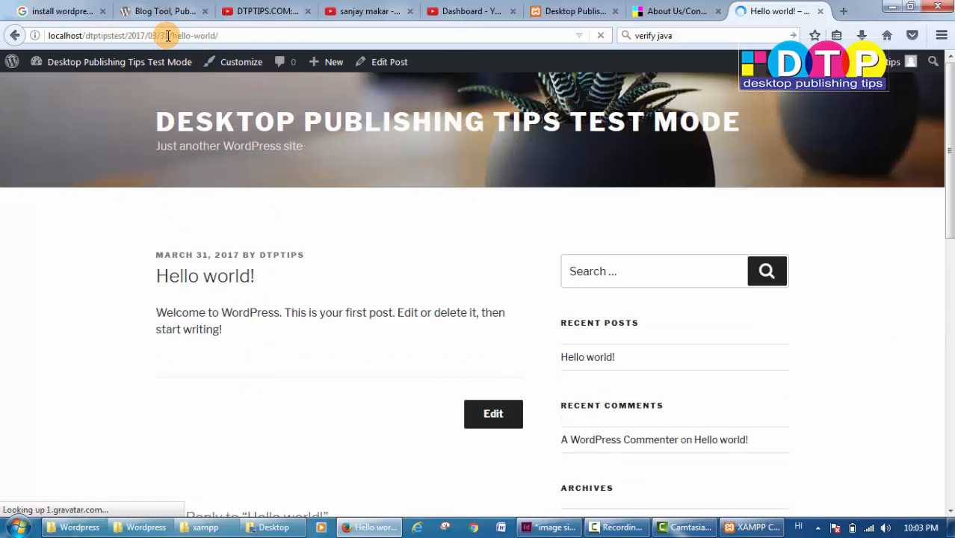
{"action": "left_click_drag", "start_coordinate": [166, 35], "coordinate": [127, 32]}
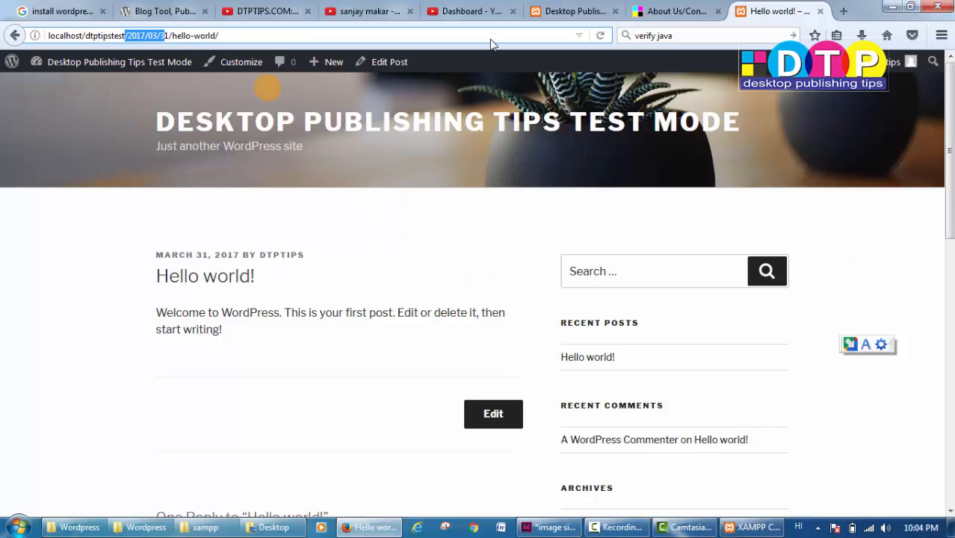
{"action": "mouse_move", "coordinate": [71, 64]}
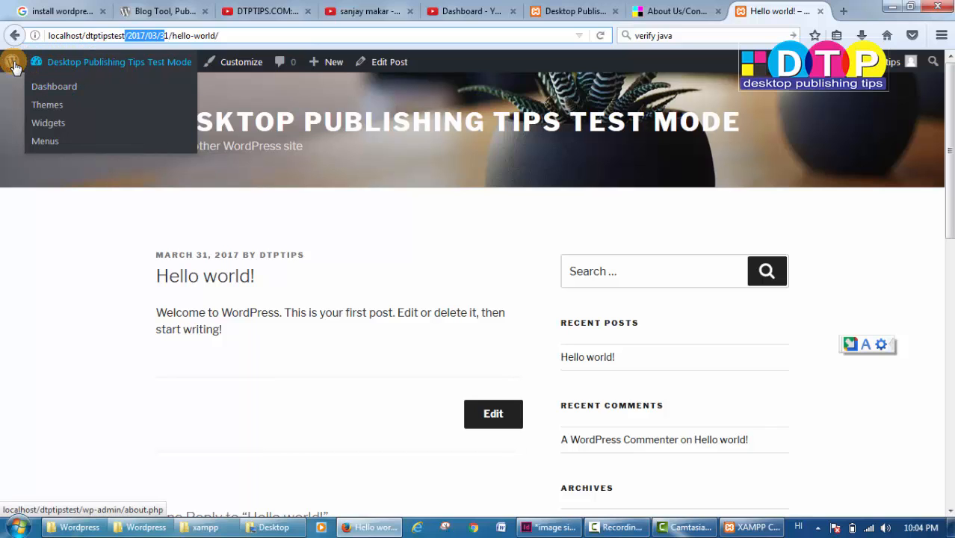
Open the site's admin dashboard and go to the list of all posts.
{"action": "mouse_move", "coordinate": [11, 67]}
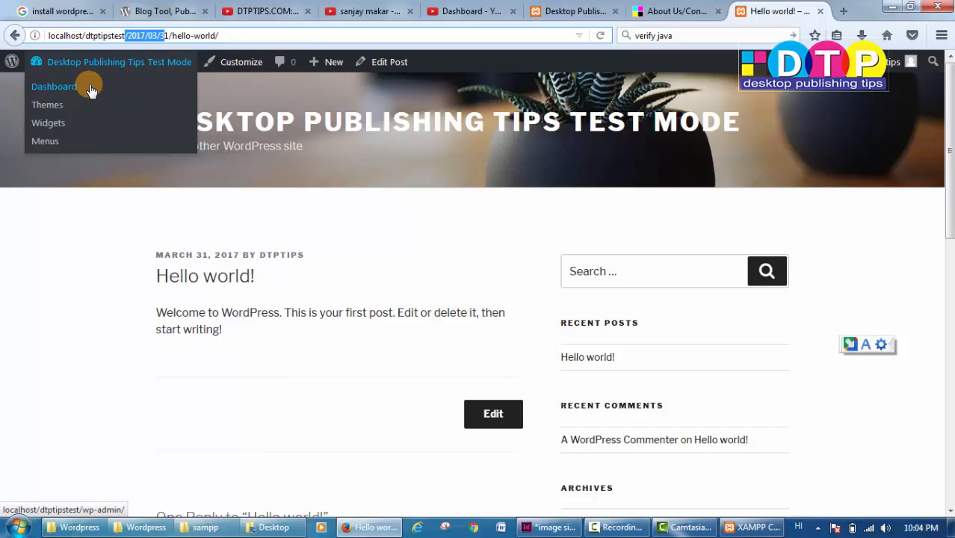
{"action": "left_click", "coordinate": [43, 88]}
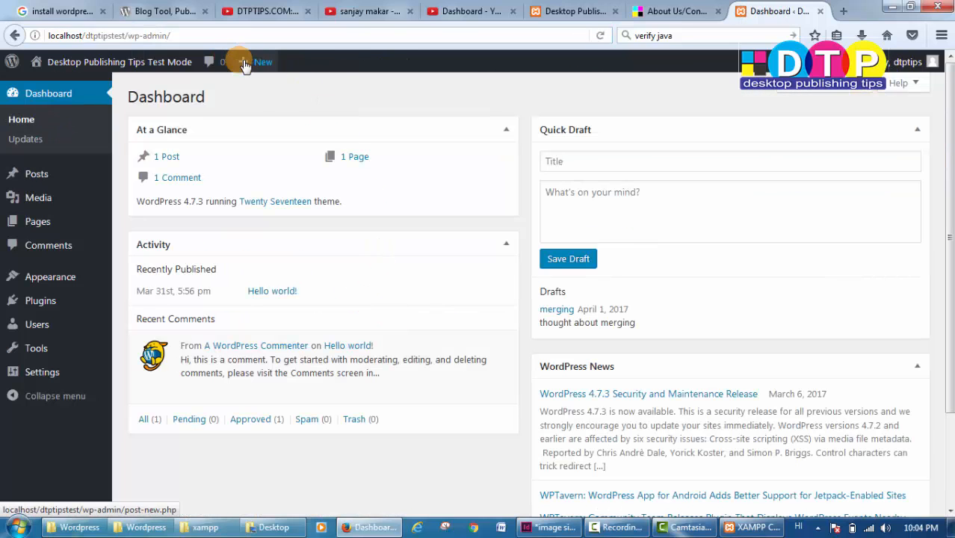
{"action": "mouse_move", "coordinate": [254, 67]}
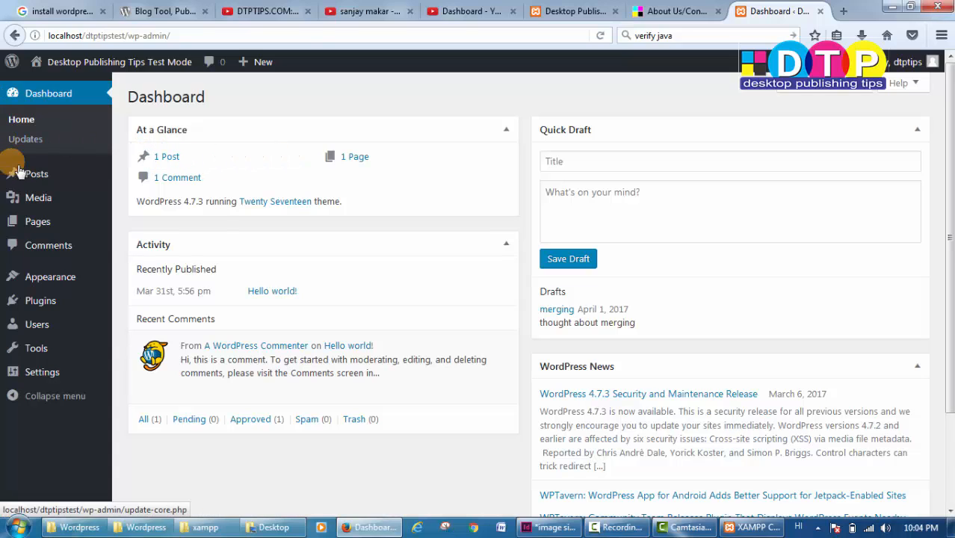
{"action": "mouse_move", "coordinate": [36, 182]}
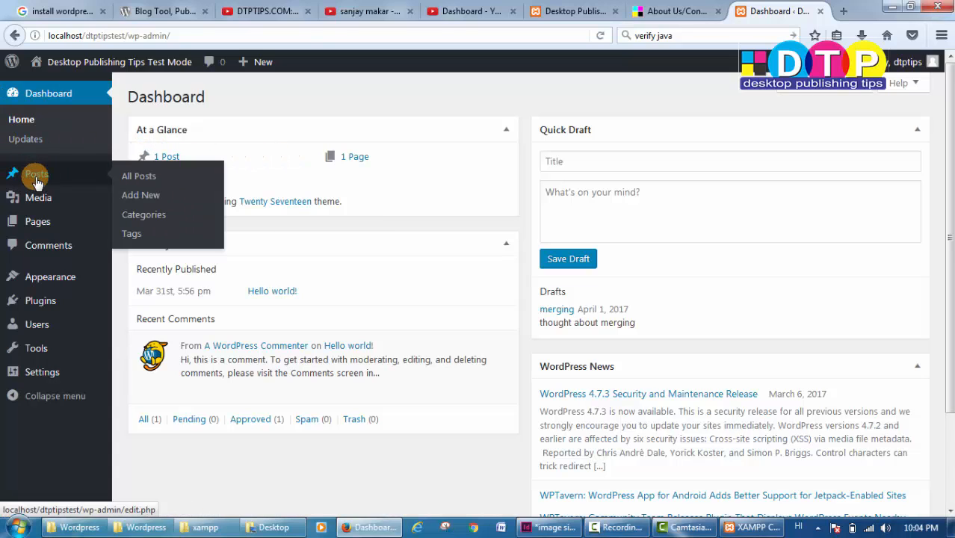
{"action": "left_click", "coordinate": [36, 180]}
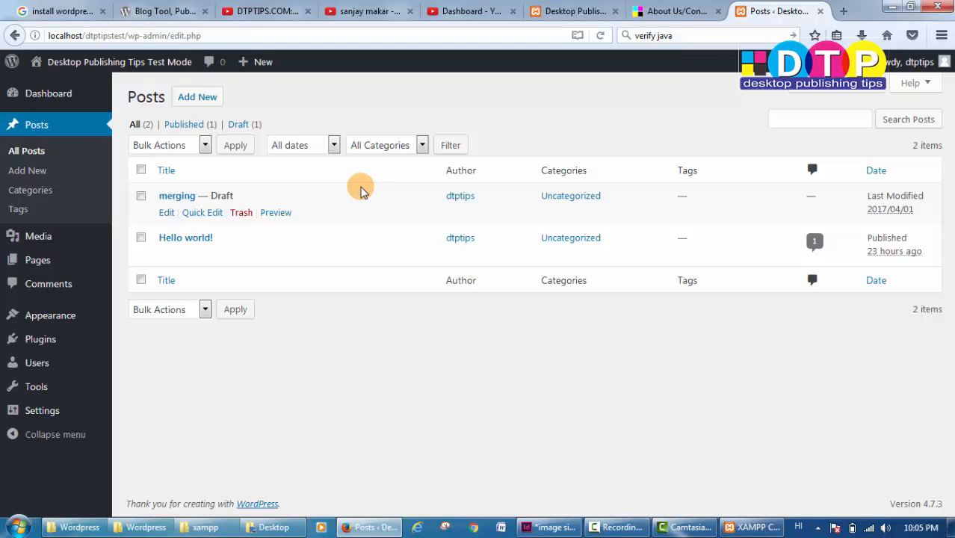
Return to the dashboard and save a quick draft titled "this is a new idea" with the content "idea about new poost".
{"action": "left_click", "coordinate": [61, 104]}
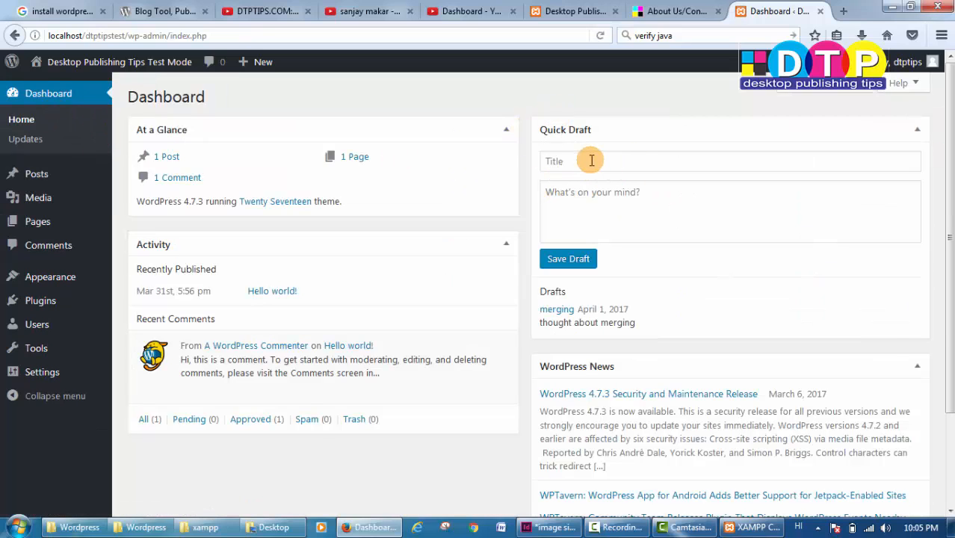
{"action": "left_click", "coordinate": [591, 160]}
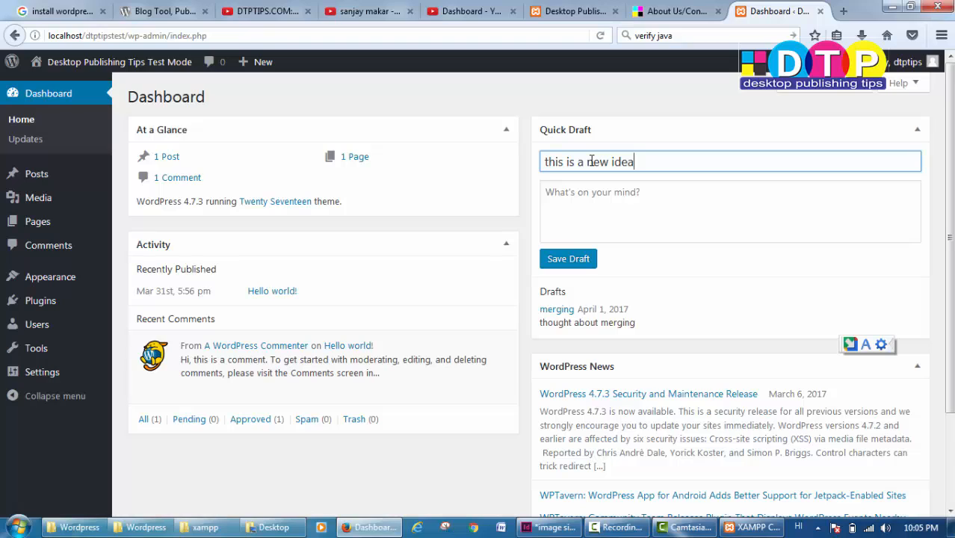
{"action": "left_click", "coordinate": [682, 218]}
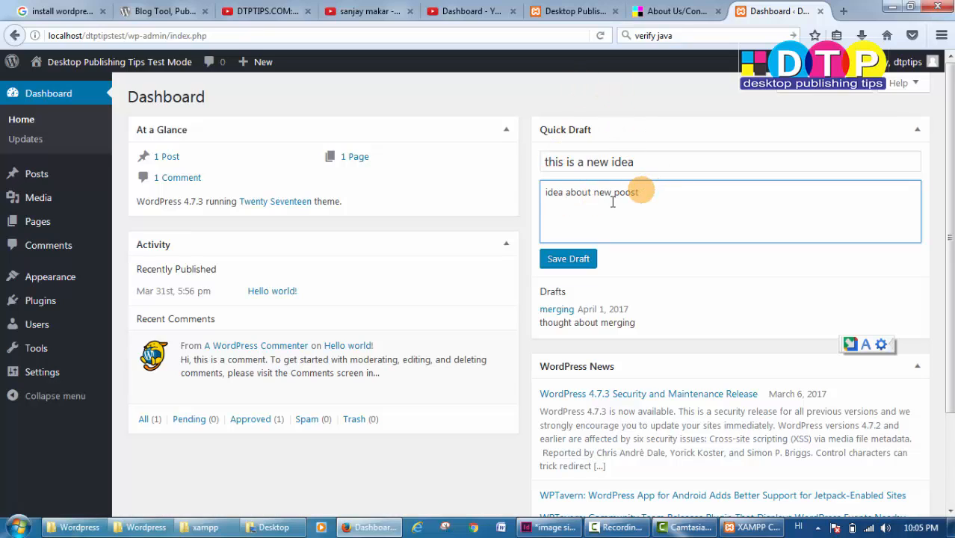
{"action": "left_click", "coordinate": [566, 263]}
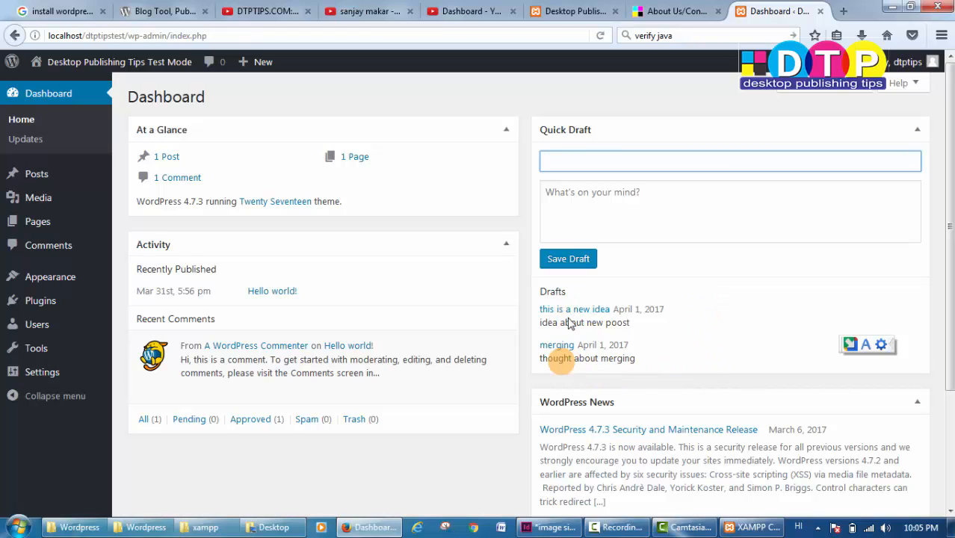
Go to the list of all posts and start adding a new post, with its title field ready for input.
{"action": "left_click", "coordinate": [30, 172]}
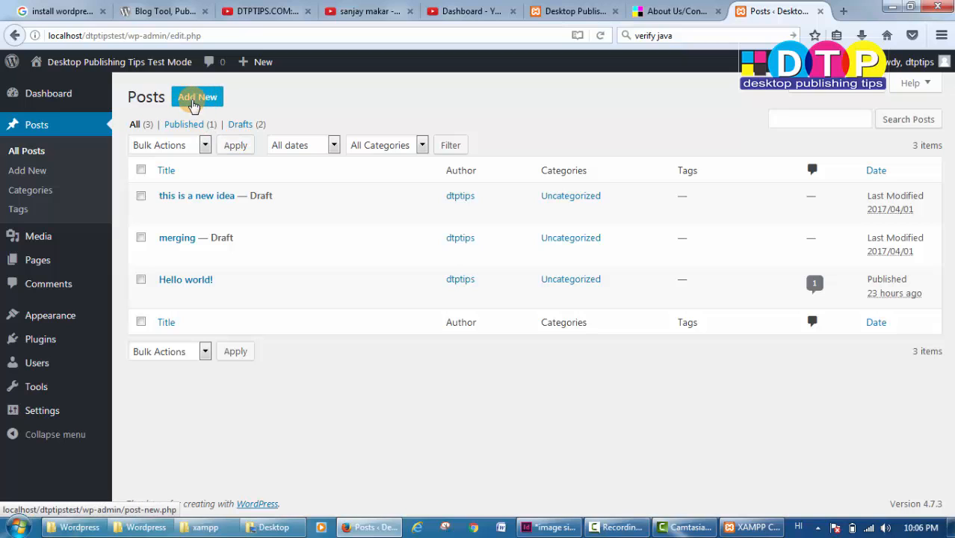
{"action": "mouse_move", "coordinate": [254, 62]}
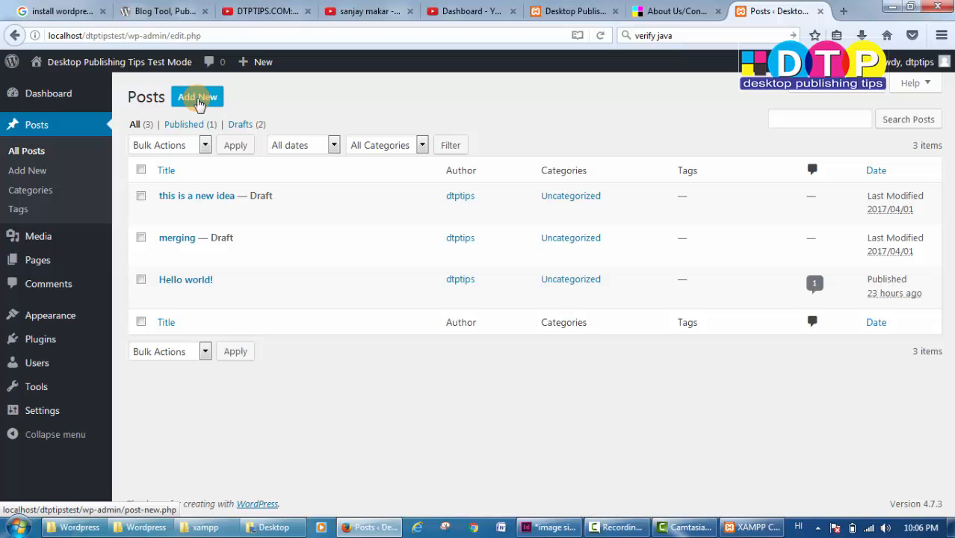
{"action": "left_click", "coordinate": [199, 102]}
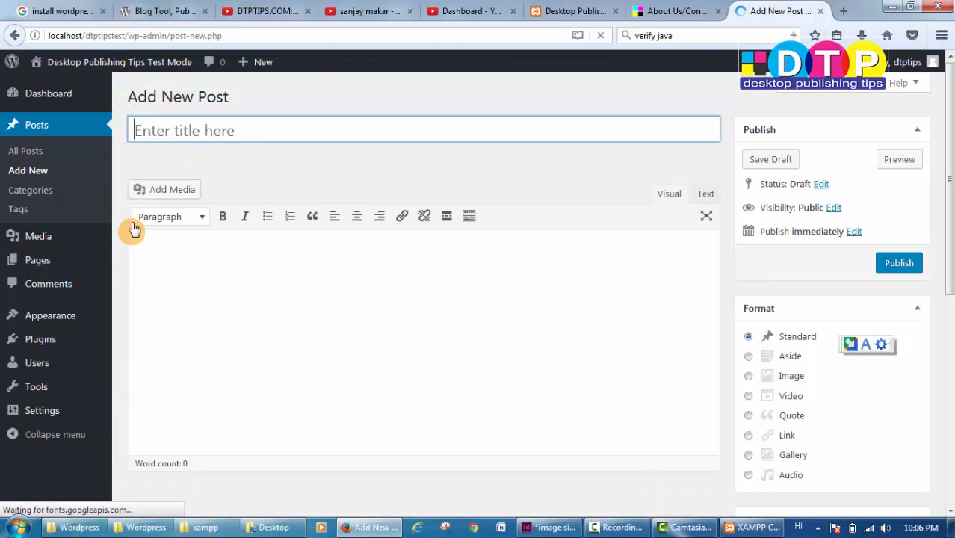
{"action": "left_click_drag", "start_coordinate": [230, 103], "coordinate": [142, 101]}
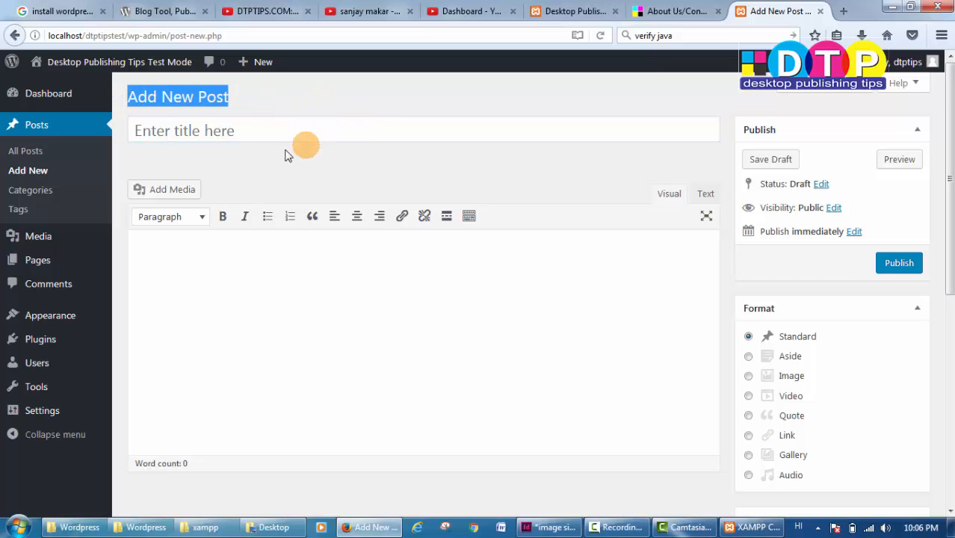
{"action": "left_click", "coordinate": [248, 104]}
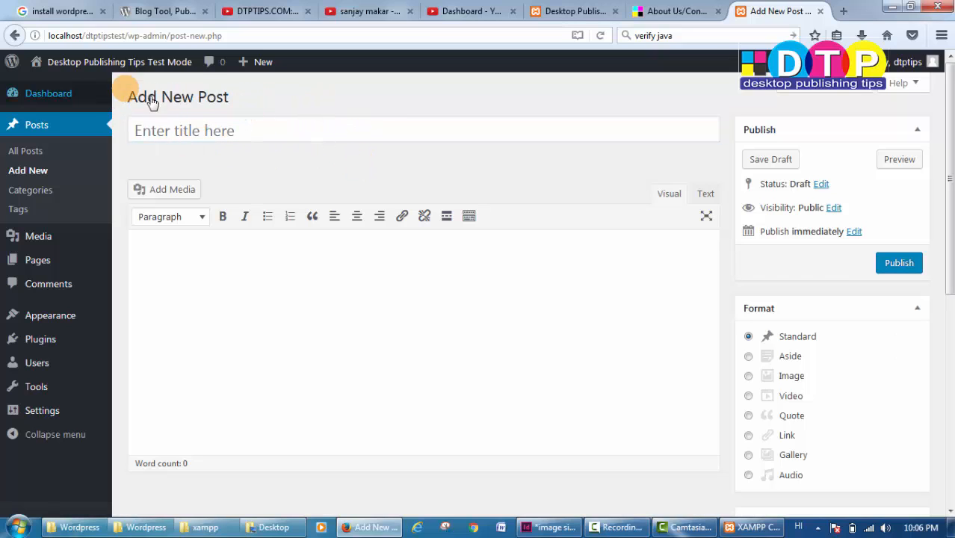
{"action": "left_click", "coordinate": [234, 130]}
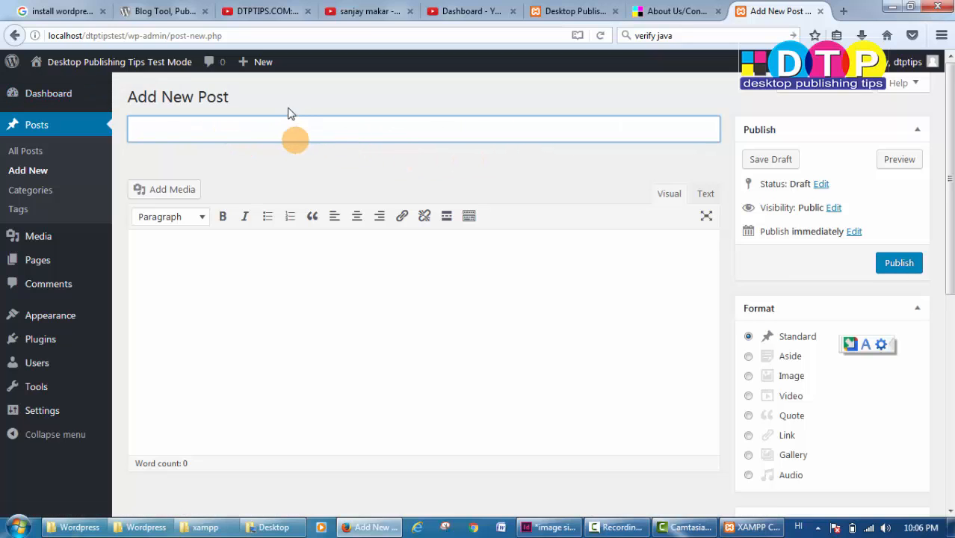
{"action": "left_click", "coordinate": [404, 150]}
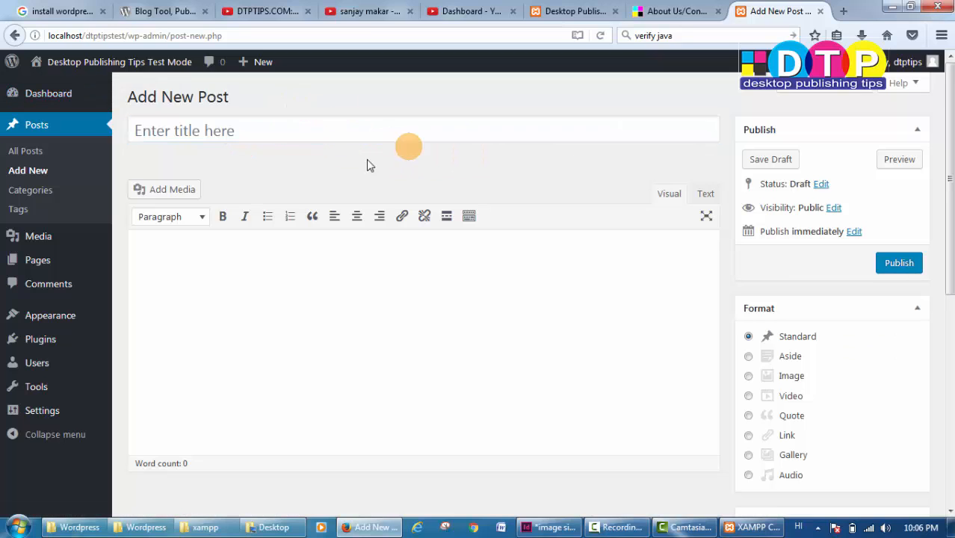
{"action": "left_click", "coordinate": [284, 131]}
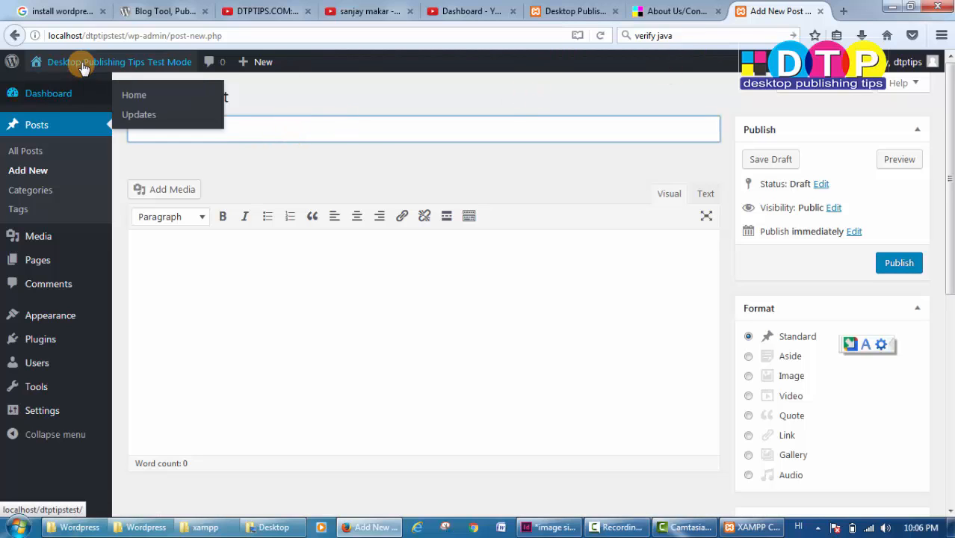
Open the live site in a new browser tab, look at its posts section and return to the new post editor.
{"action": "mouse_move", "coordinate": [53, 96]}
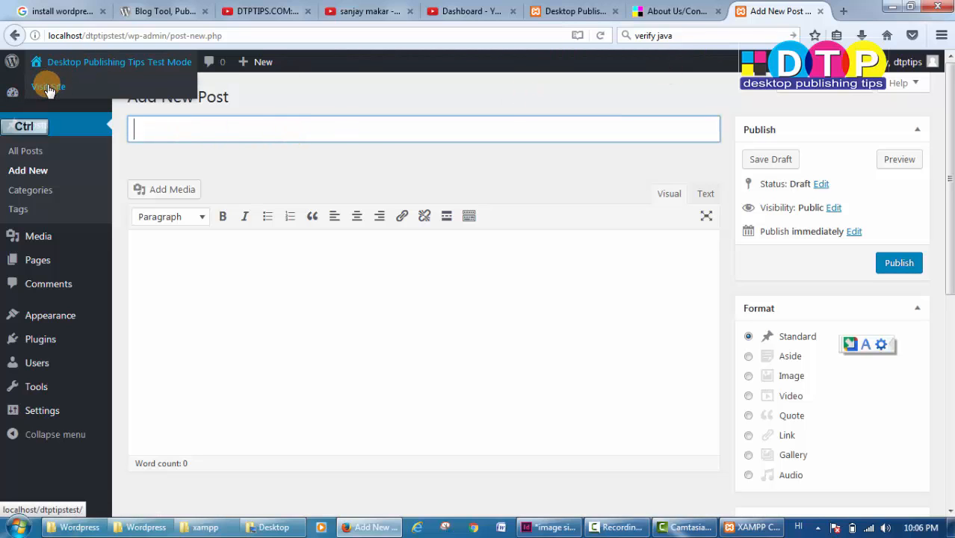
{"action": "left_click", "coordinate": [49, 89], "text": "ctrl"}
{"action": "left_click", "coordinate": [786, 11]}
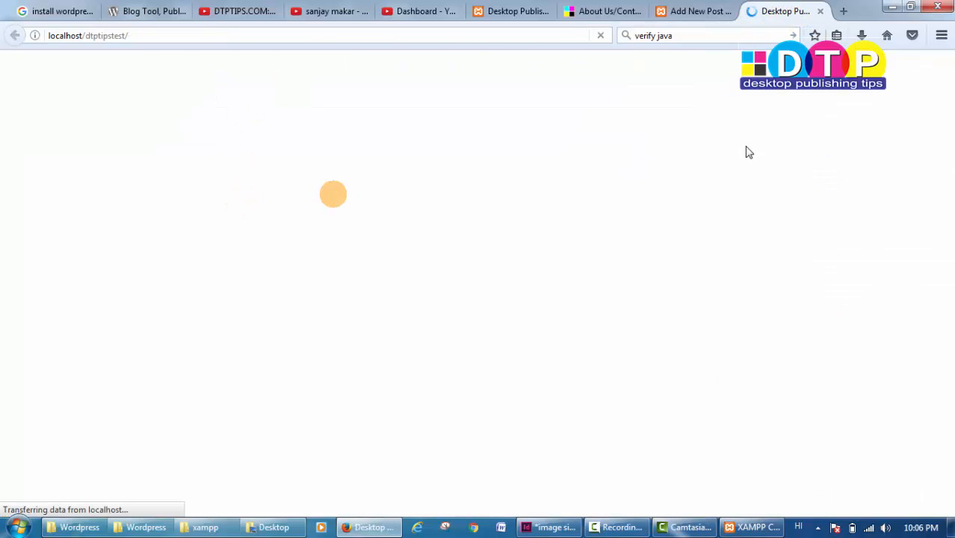
{"action": "scroll", "coordinate": [336, 367], "scroll_direction": "down", "scroll_amount": 5}
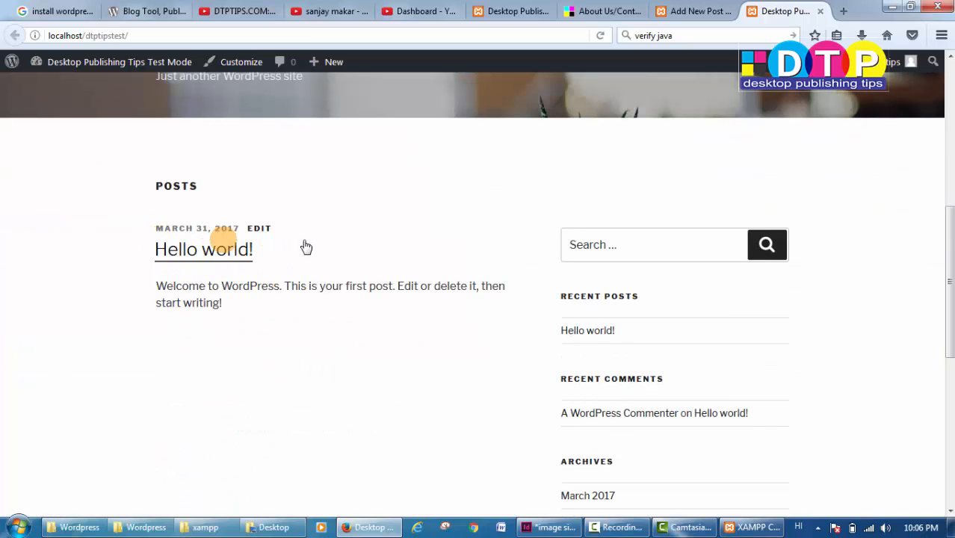
{"action": "left_click", "coordinate": [694, 11]}
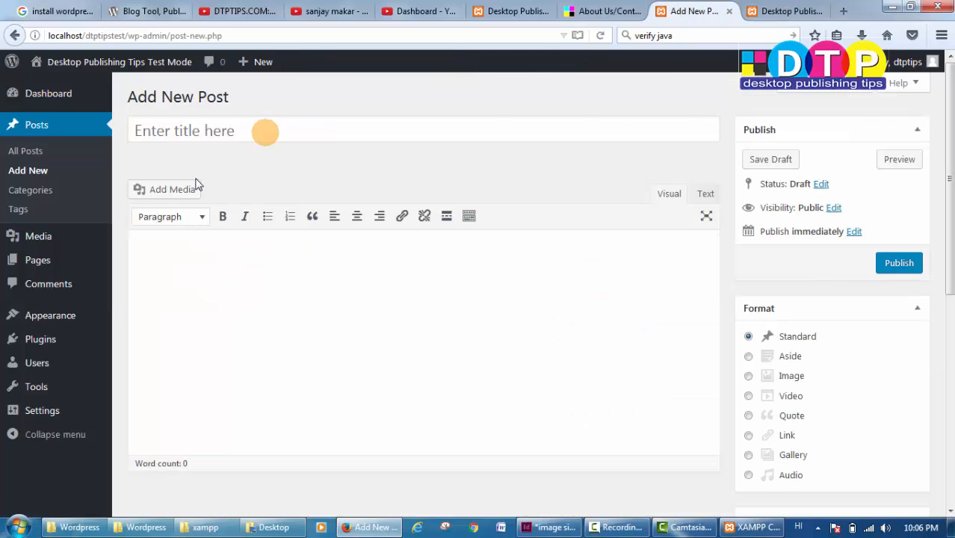
Enter "Creating a New Post" as the title of the new post.
{"action": "left_click", "coordinate": [260, 134]}
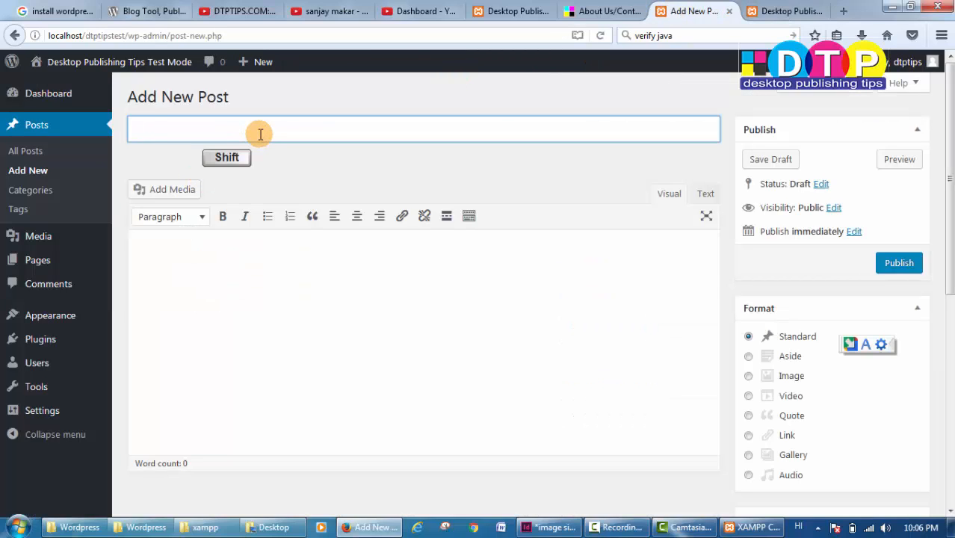
{"action": "type", "text": "Creating a NEw P"}
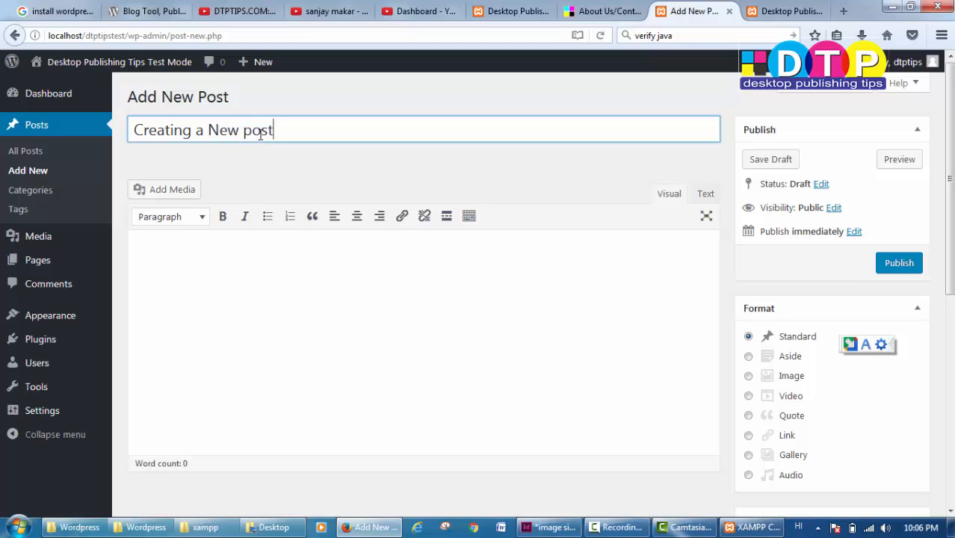
{"action": "key", "text": "shift+Left"}
{"action": "type", "text": "P"}
Write the post body as two paragraphs: "This is about how to create a new page?" and "This is second line of the post.".
{"action": "left_click", "coordinate": [221, 301]}
{"action": "type", "text": "Th"}
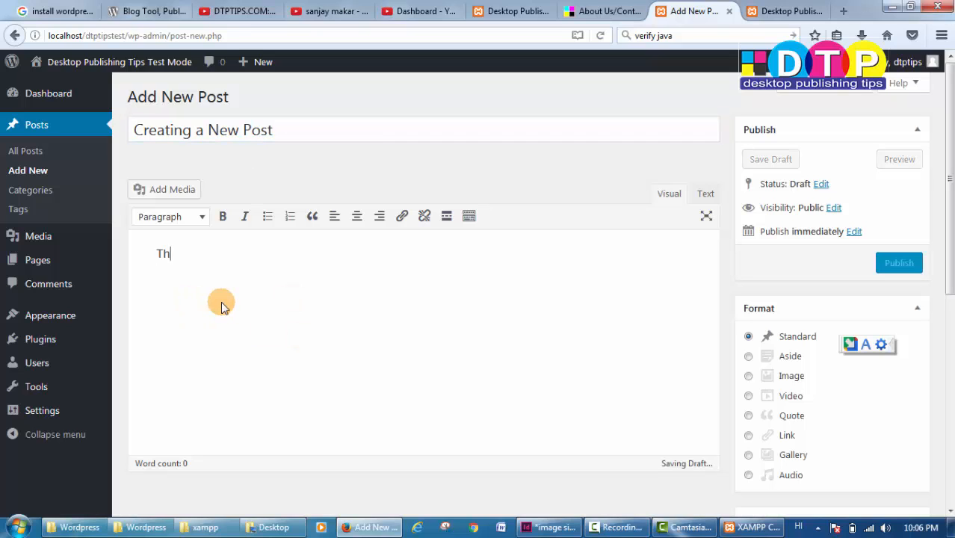
{"action": "type", "text": "is is "}
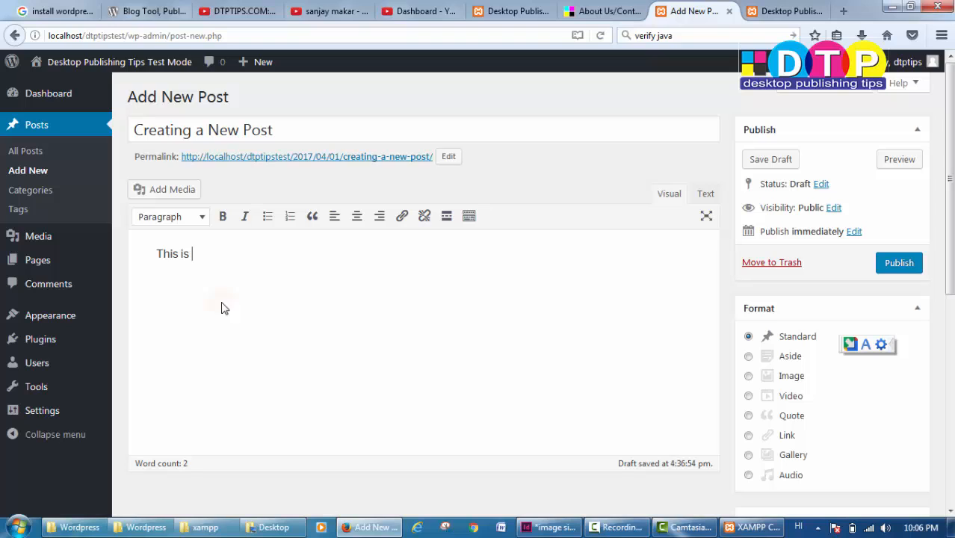
{"action": "type", "text": "about how to create a new page?"}
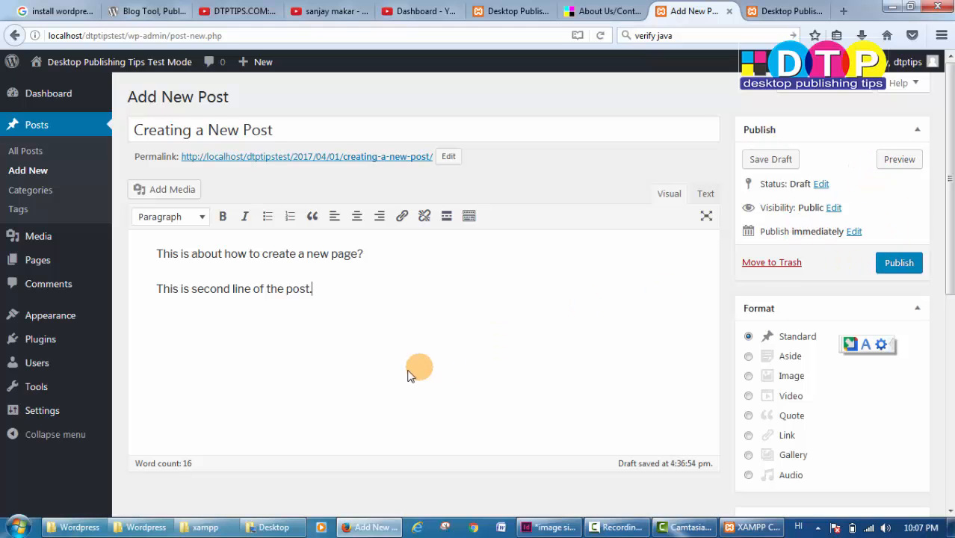
Publish the "Creating a New Post" post.
{"action": "scroll", "coordinate": [389, 344], "scroll_direction": "down", "scroll_amount": 2}
{"action": "scroll", "coordinate": [381, 224], "scroll_direction": "up", "scroll_amount": 2}
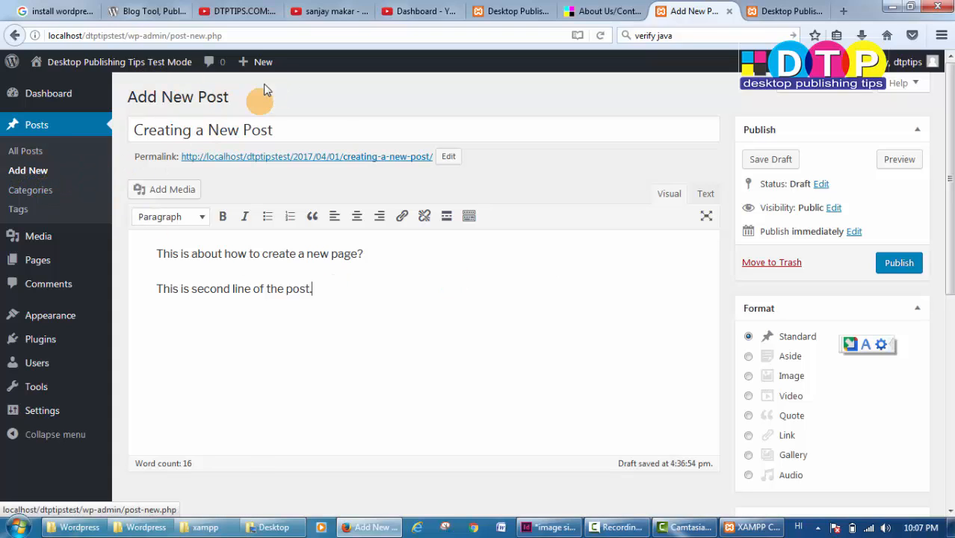
{"action": "mouse_move", "coordinate": [265, 69]}
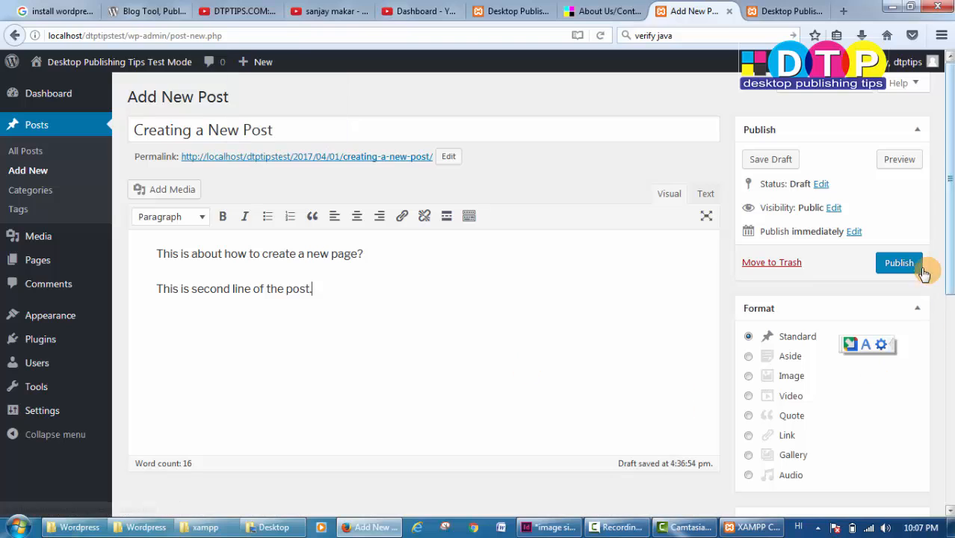
{"action": "left_click", "coordinate": [896, 269]}
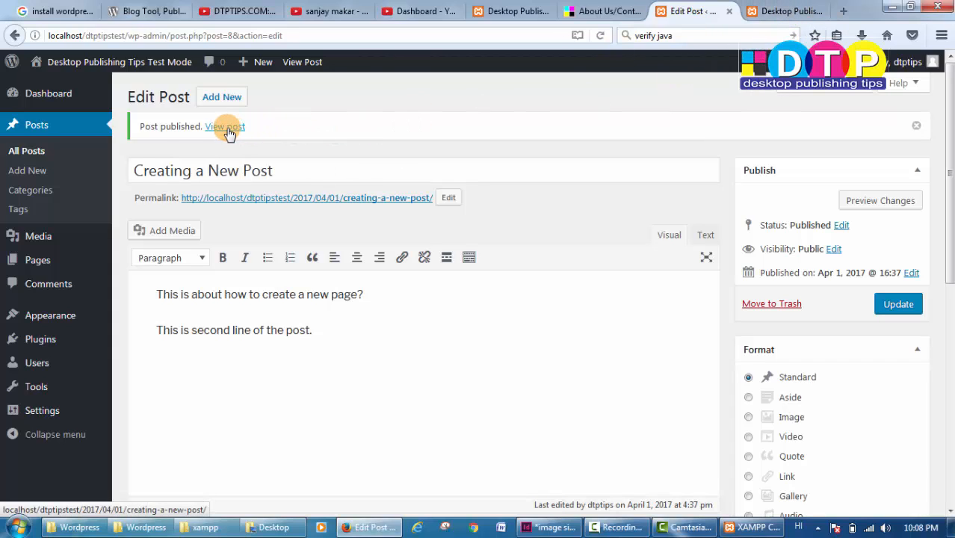
View the published post on the site and highlight the date part of its address.
{"action": "left_click", "coordinate": [226, 127]}
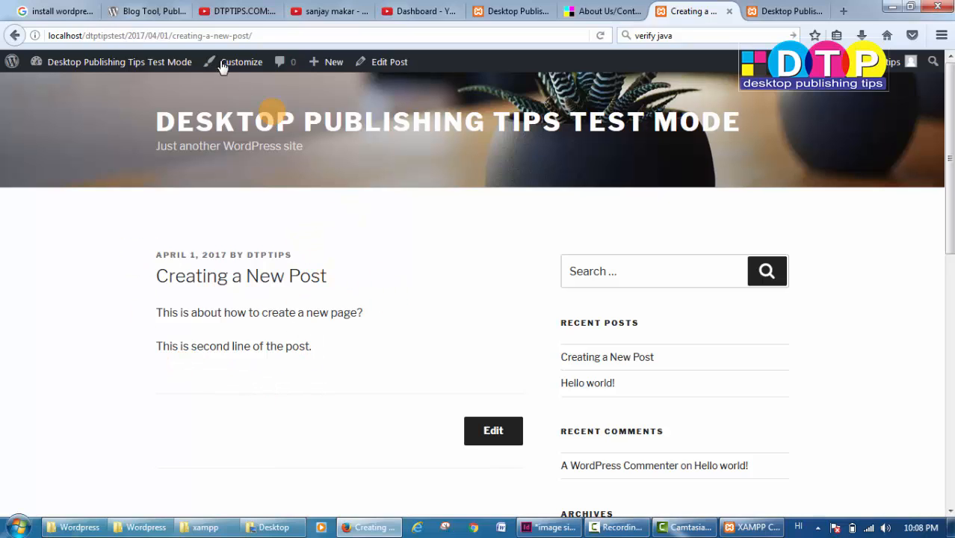
{"action": "left_click", "coordinate": [168, 34]}
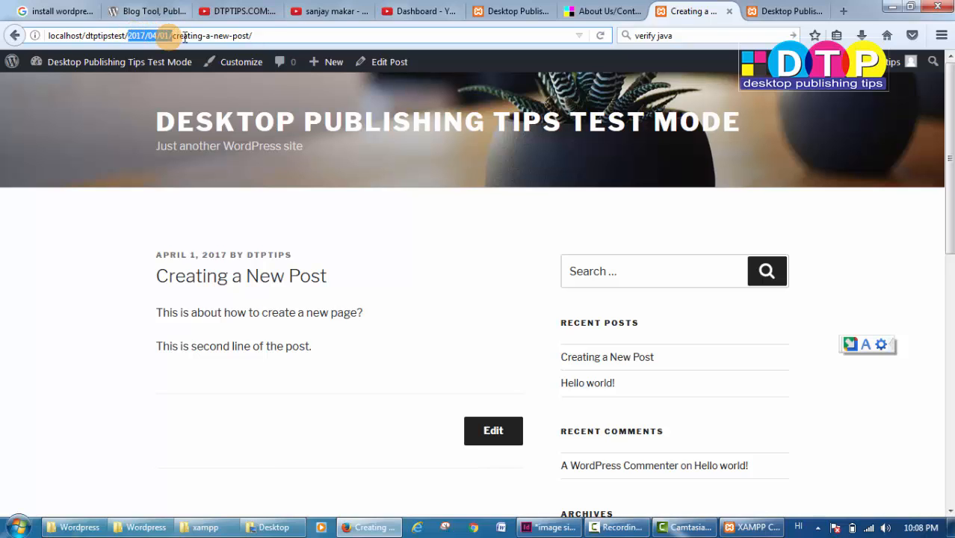
{"action": "left_click", "coordinate": [259, 35]}
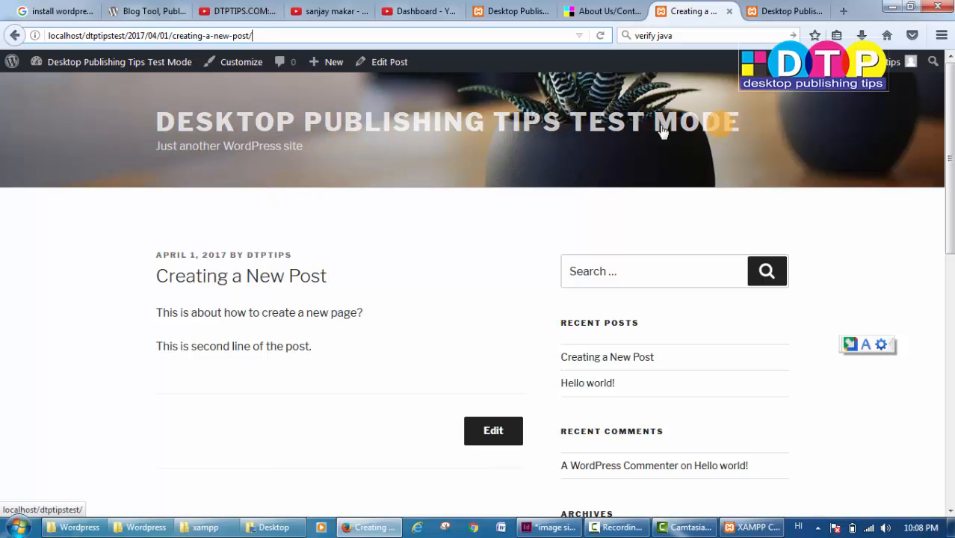
Open the site's home page from the site title and examine the entries in its posts section.
{"action": "left_click", "coordinate": [330, 120]}
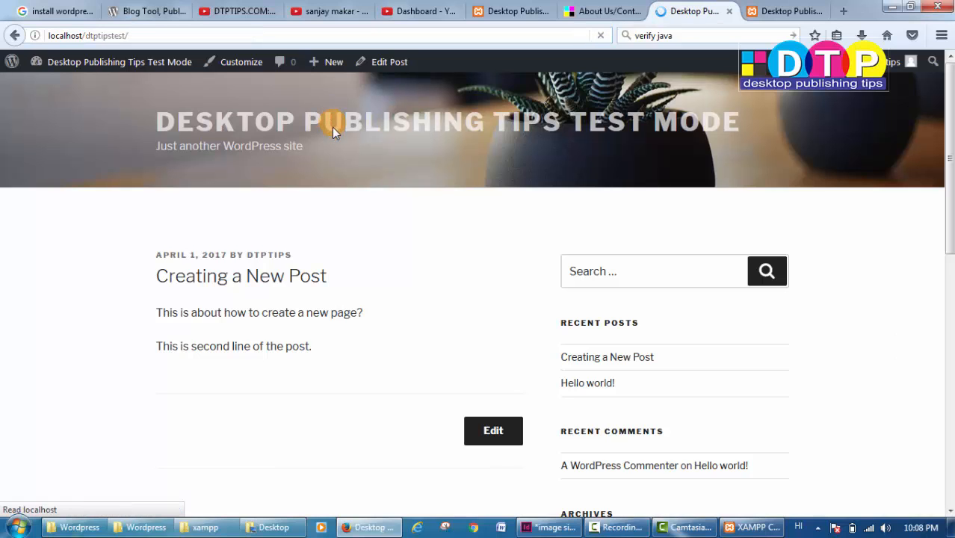
{"action": "scroll", "coordinate": [521, 368], "scroll_direction": "down", "scroll_amount": 6}
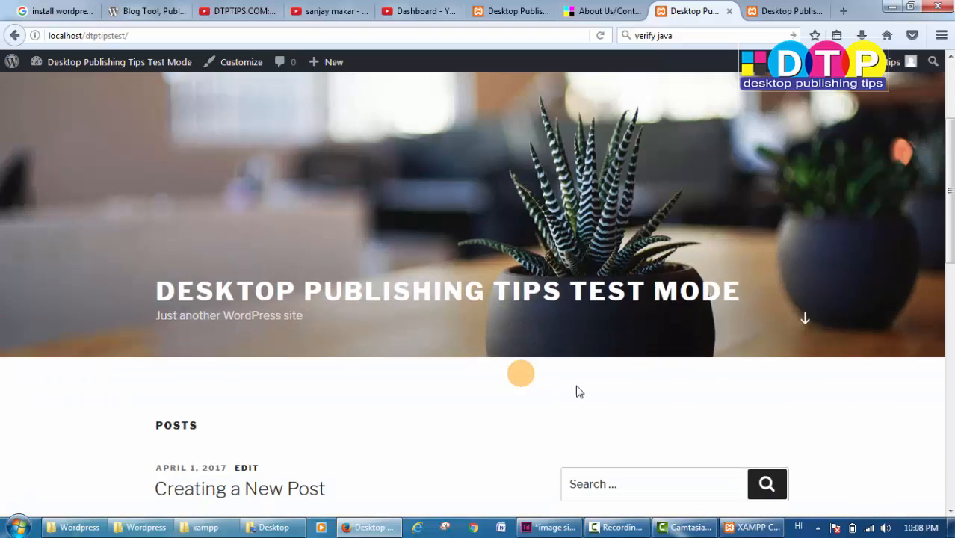
{"action": "scroll", "coordinate": [228, 212], "scroll_direction": "up", "scroll_amount": 1}
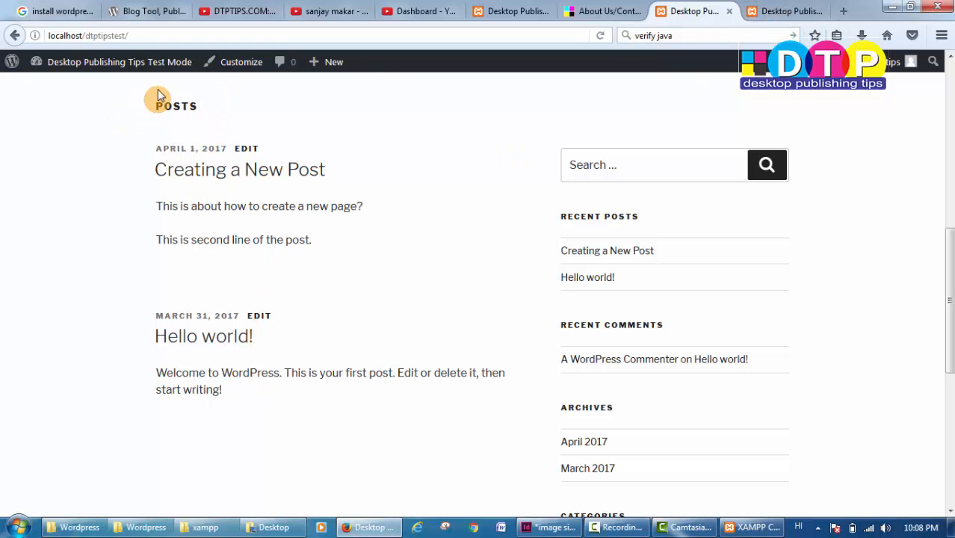
Return from the site's home page to the WordPress dashboard and open the list of all posts.
{"action": "mouse_move", "coordinate": [86, 72]}
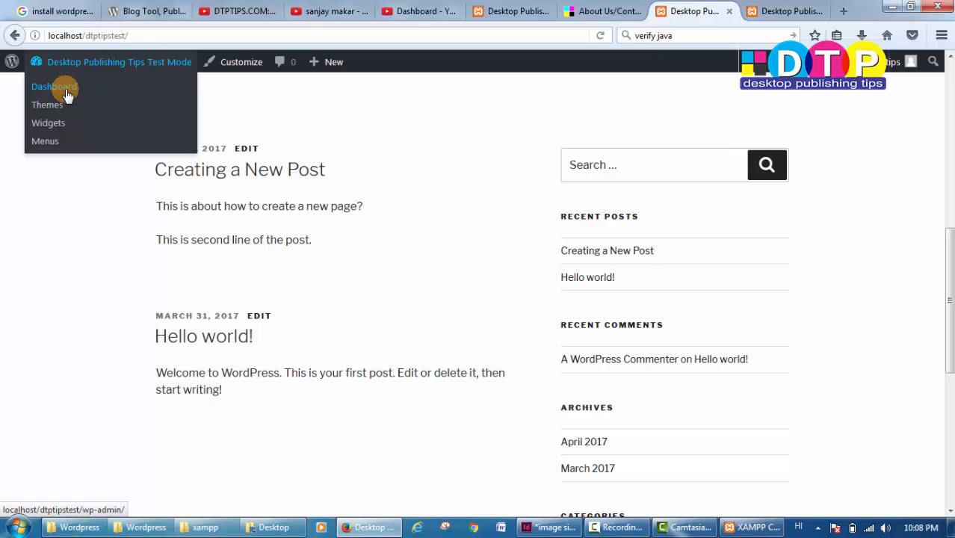
{"action": "left_click", "coordinate": [67, 95]}
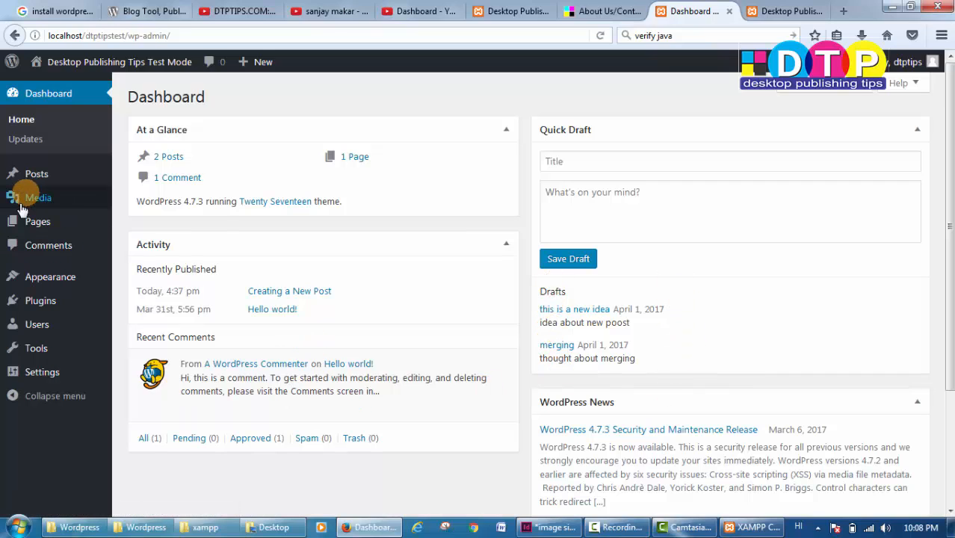
{"action": "mouse_move", "coordinate": [42, 195]}
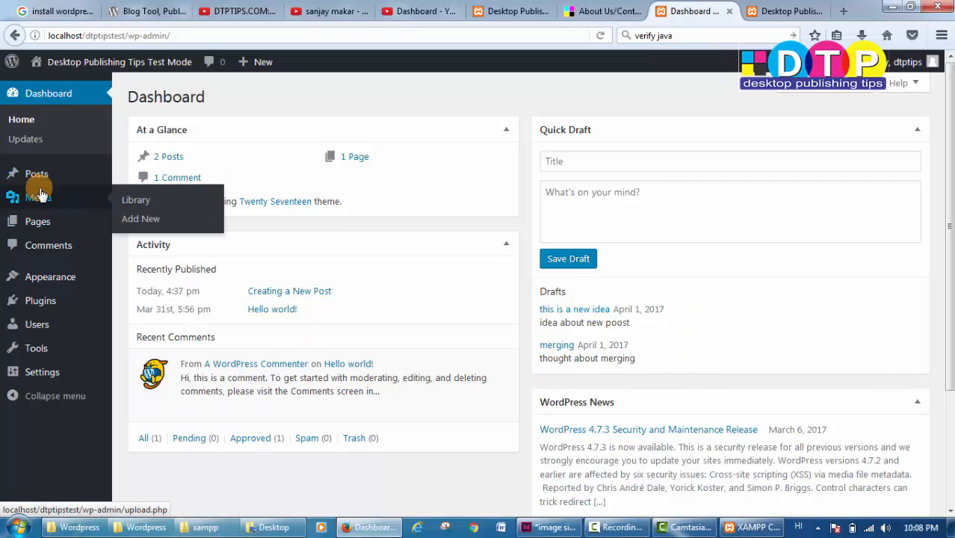
{"action": "mouse_move", "coordinate": [34, 178]}
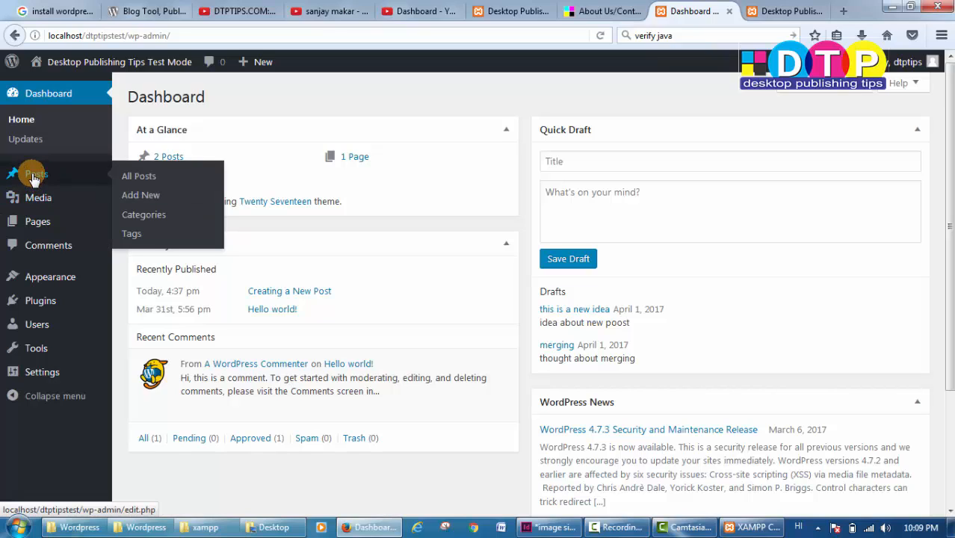
{"action": "left_click", "coordinate": [138, 179]}
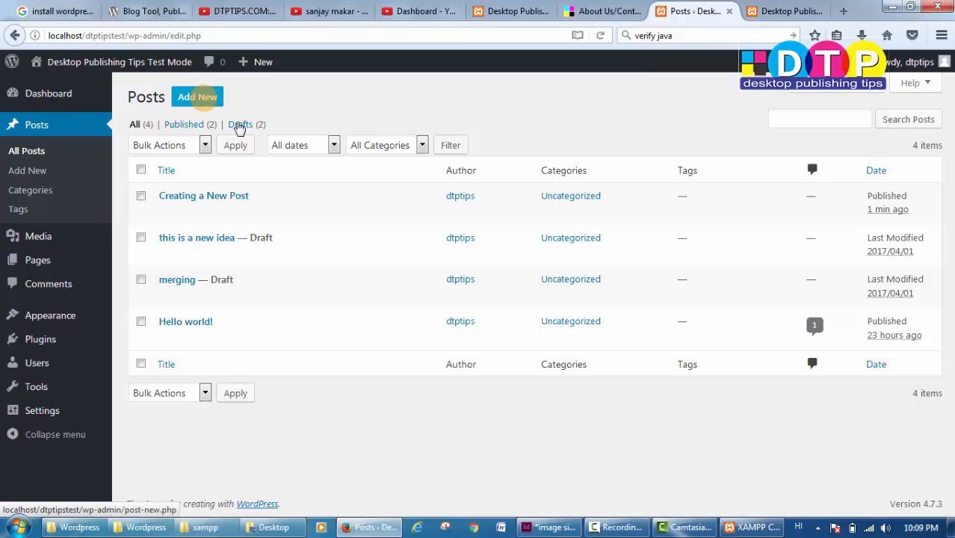
{"action": "mouse_move", "coordinate": [256, 75]}
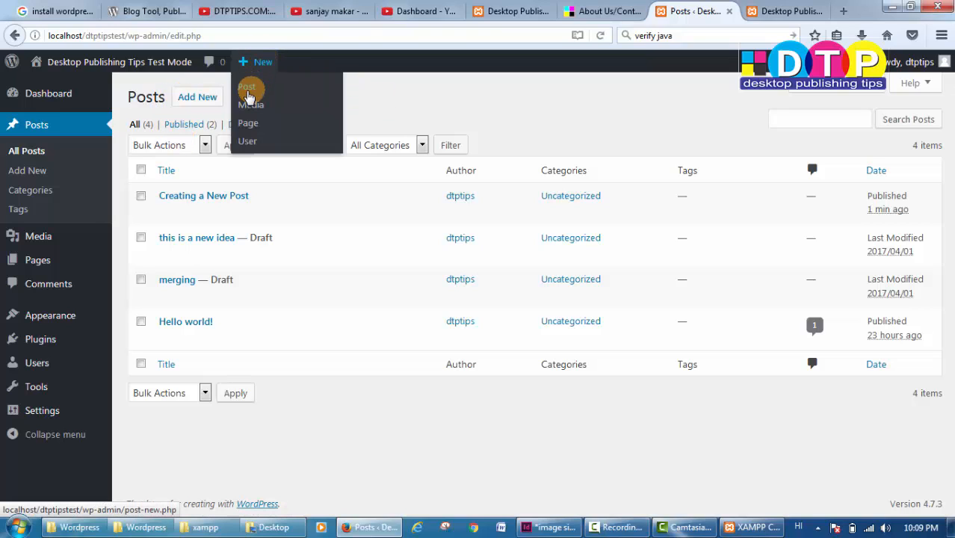